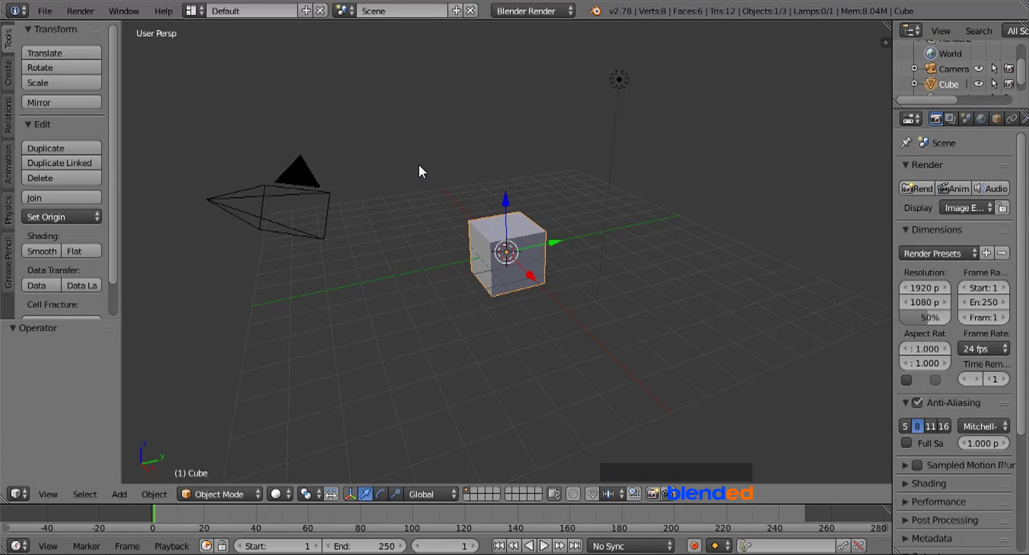
Step: Select and delete all three default objects to empty the scene
{"action": "key", "text": "a"}
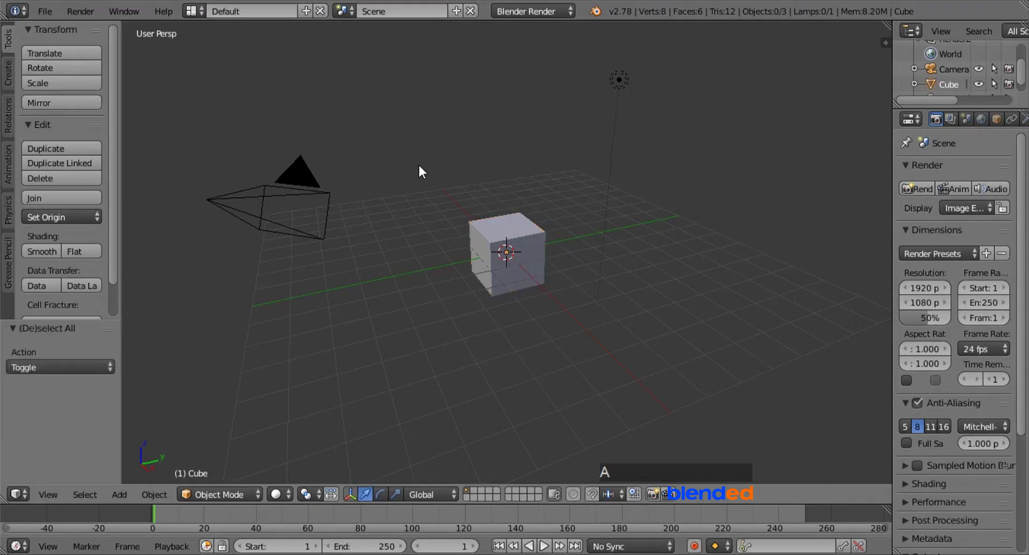
{"action": "key", "text": "a"}
{"action": "key", "text": "x"}
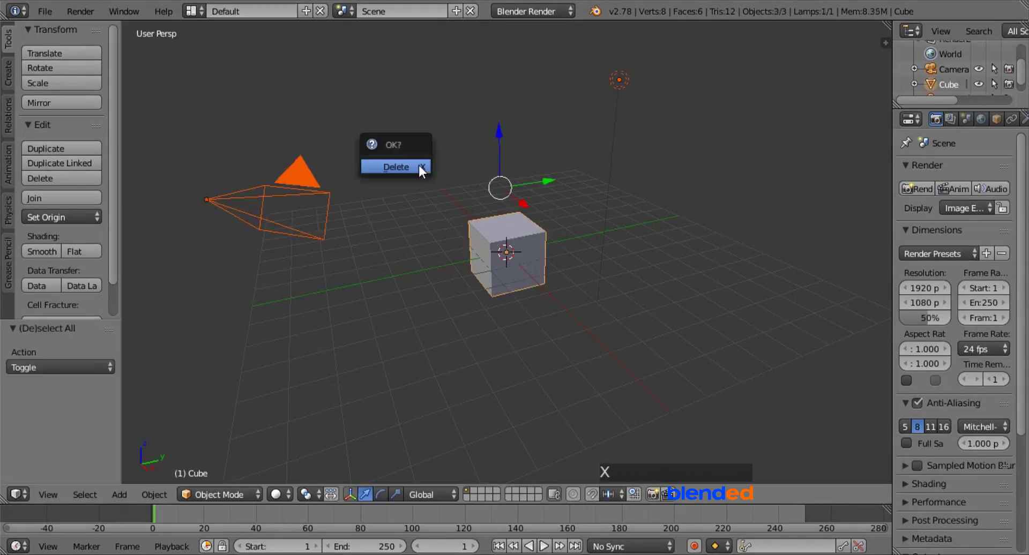
{"action": "key", "text": "Return"}
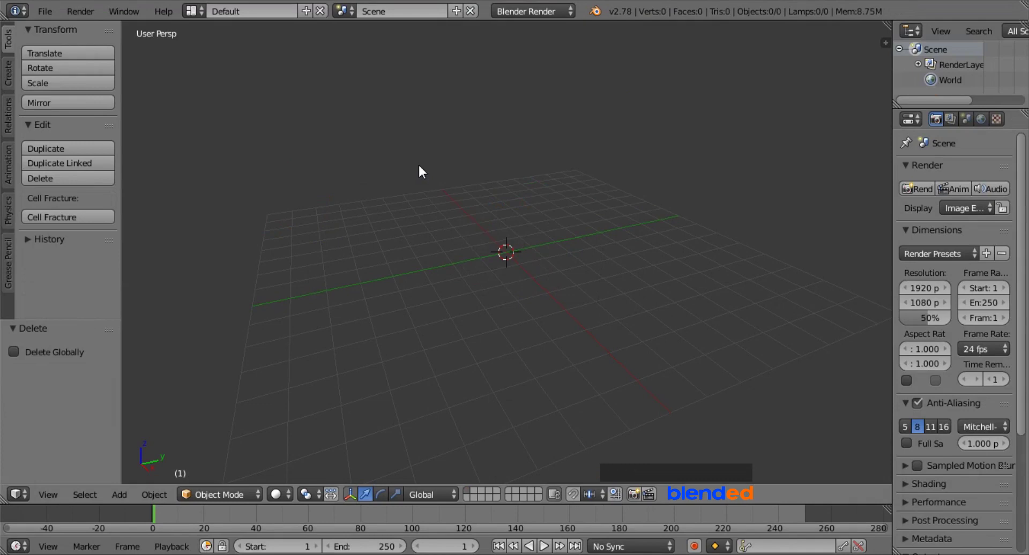
Step: Enable Background Images in the viewport sidebar and add image slots
{"action": "key", "text": "n"}
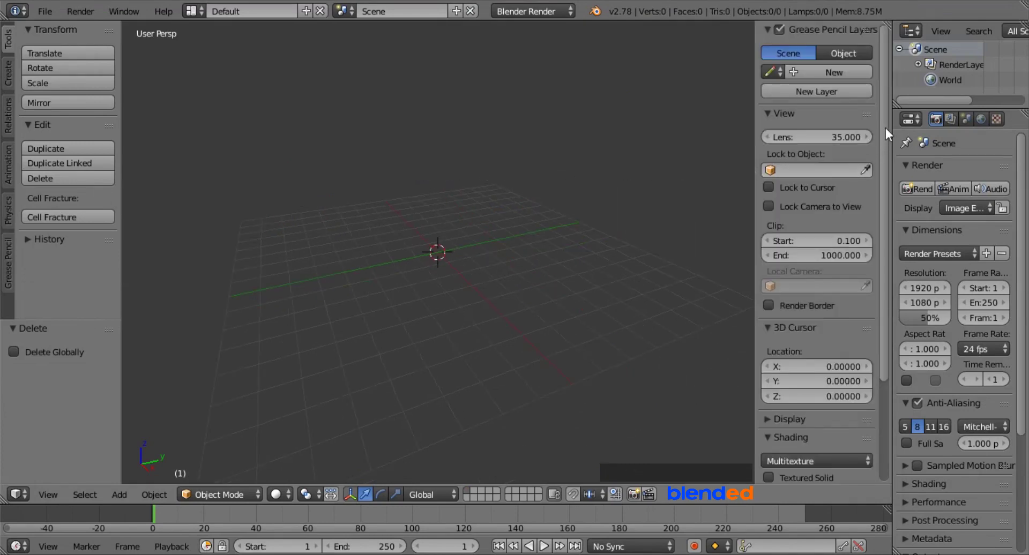
{"action": "left_click_drag", "start_coordinate": [885, 128], "coordinate": [872, 265]}
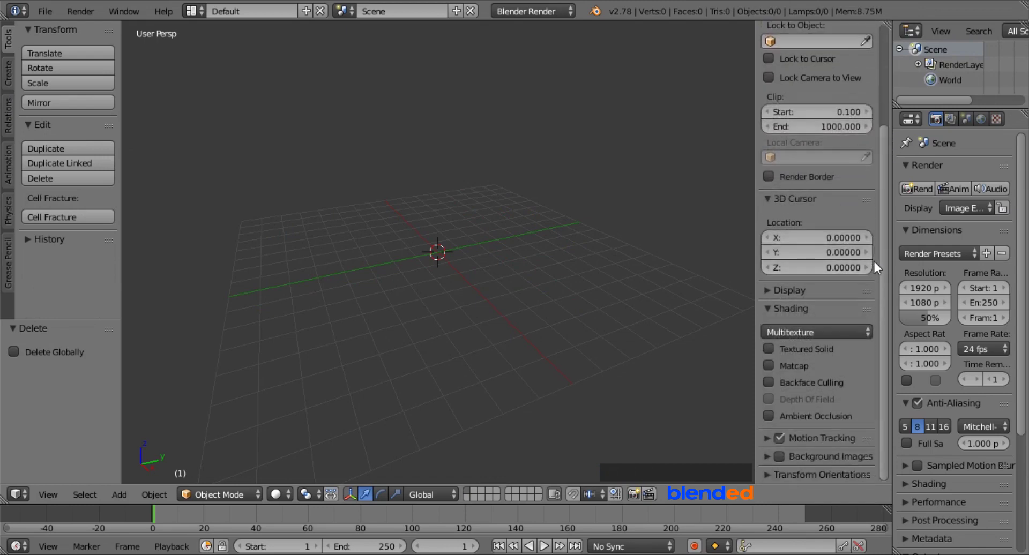
{"action": "left_click", "coordinate": [780, 456]}
{"action": "left_click", "coordinate": [766, 455]}
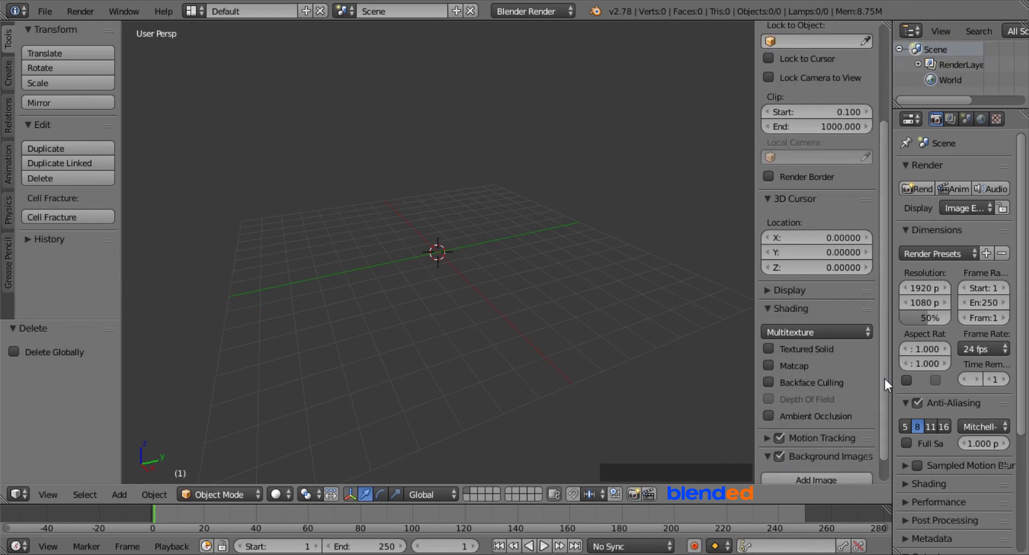
{"action": "left_click_drag", "start_coordinate": [885, 378], "coordinate": [882, 420]}
{"action": "left_click", "coordinate": [836, 453]}
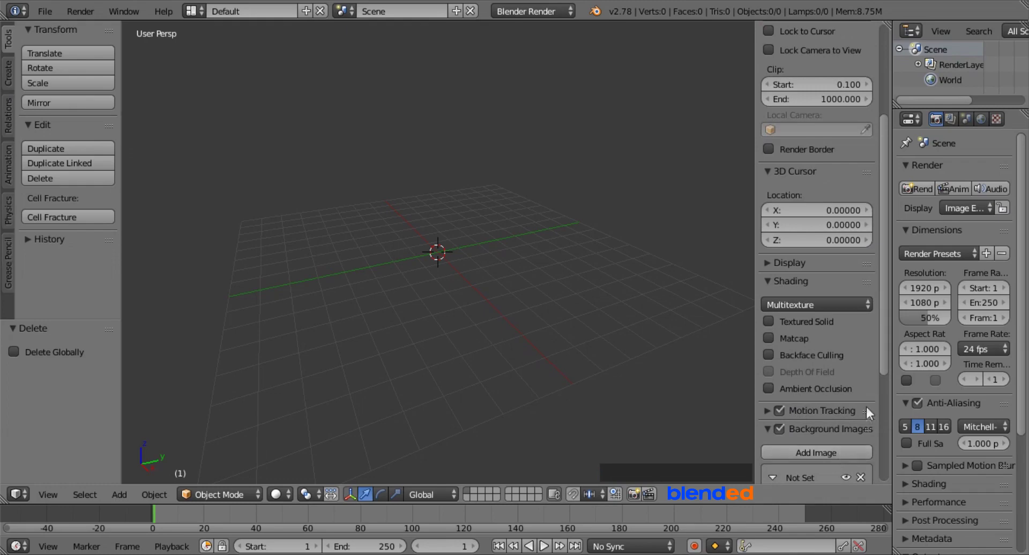
{"action": "left_click_drag", "start_coordinate": [885, 336], "coordinate": [881, 442]}
Step: Set the first background image slot to the Top axis and the second to Front
{"action": "left_click", "coordinate": [843, 313]}
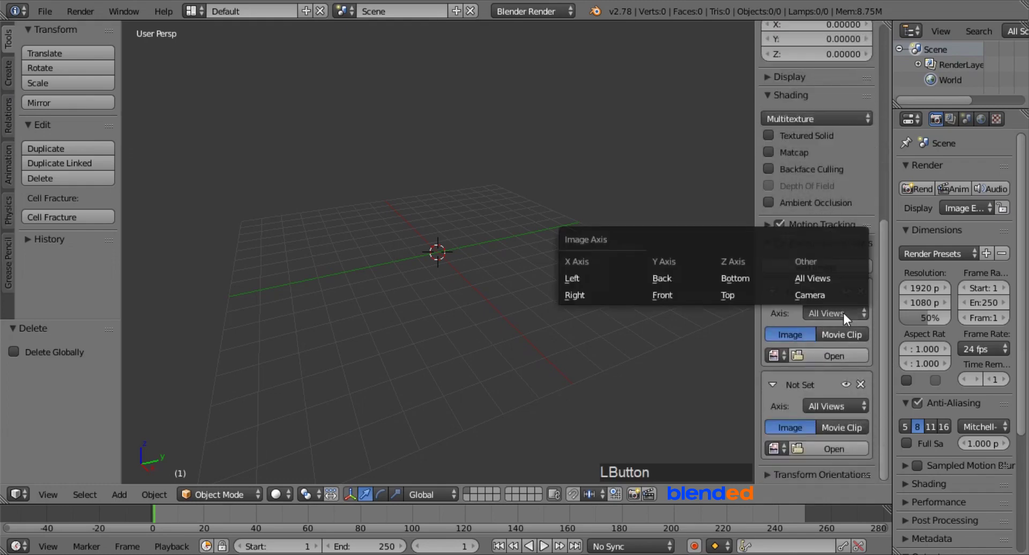
{"action": "left_click", "coordinate": [754, 295]}
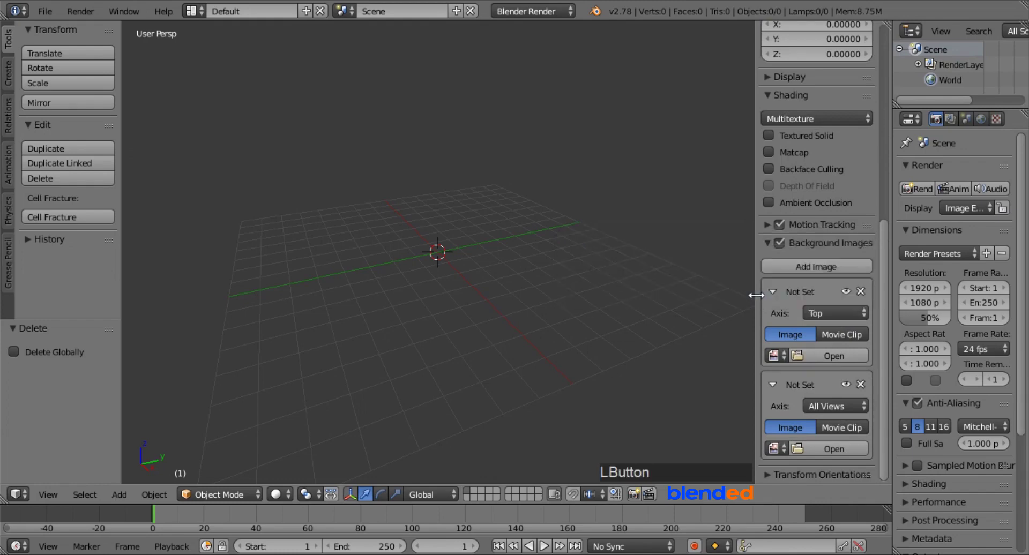
{"action": "left_click", "coordinate": [828, 408]}
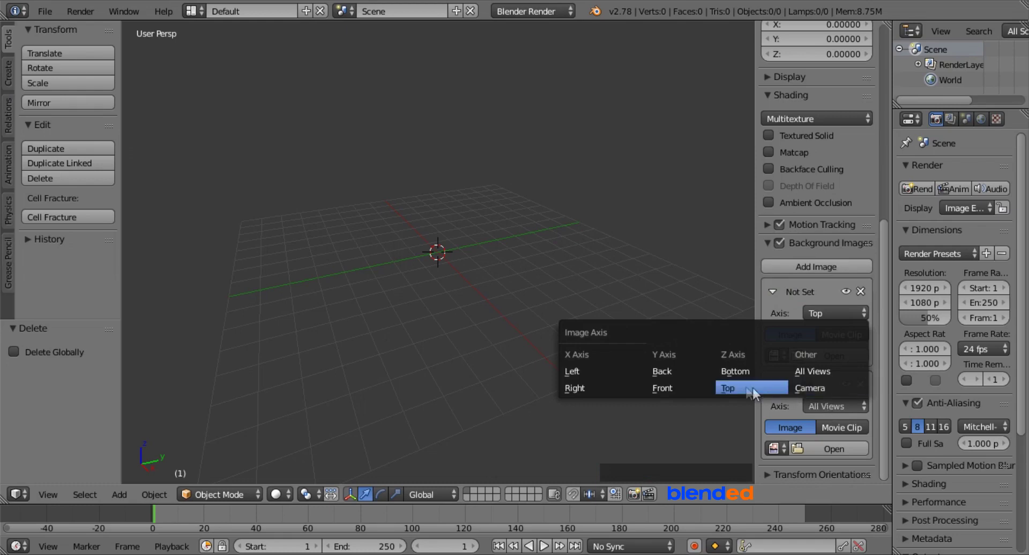
{"action": "left_click", "coordinate": [679, 387]}
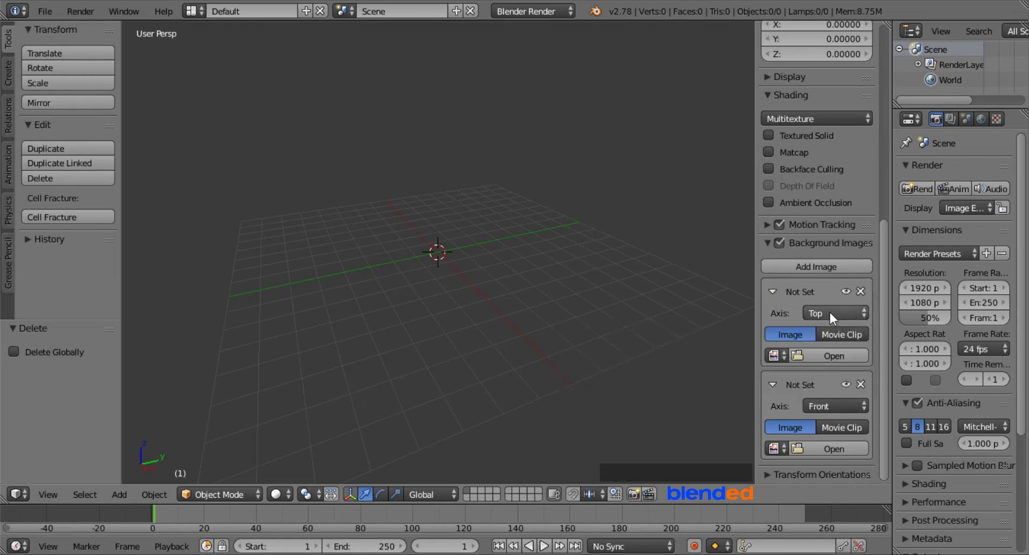
{"action": "left_click", "coordinate": [828, 355]}
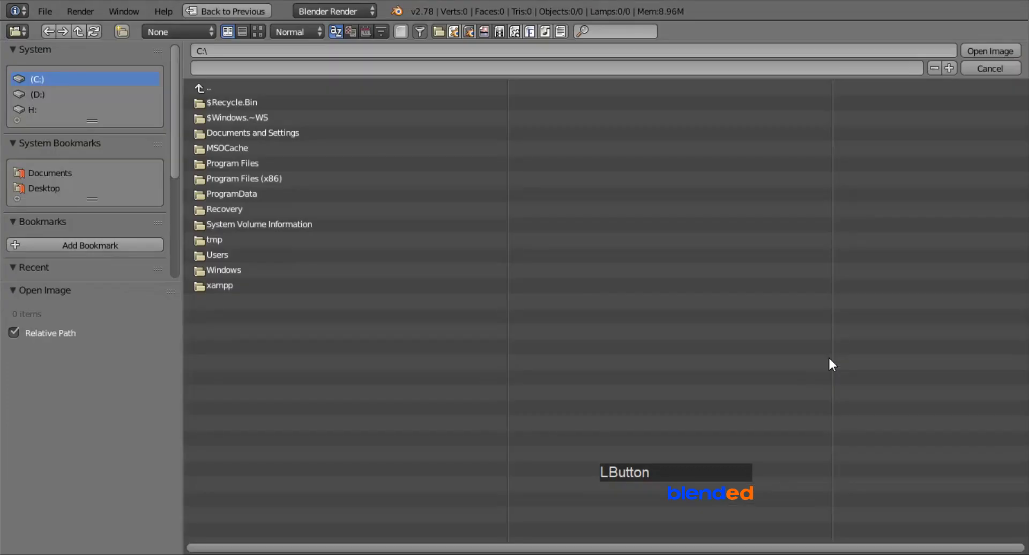
Step: Load top.png from the Desktop into the Top background slot
{"action": "left_click", "coordinate": [49, 189]}
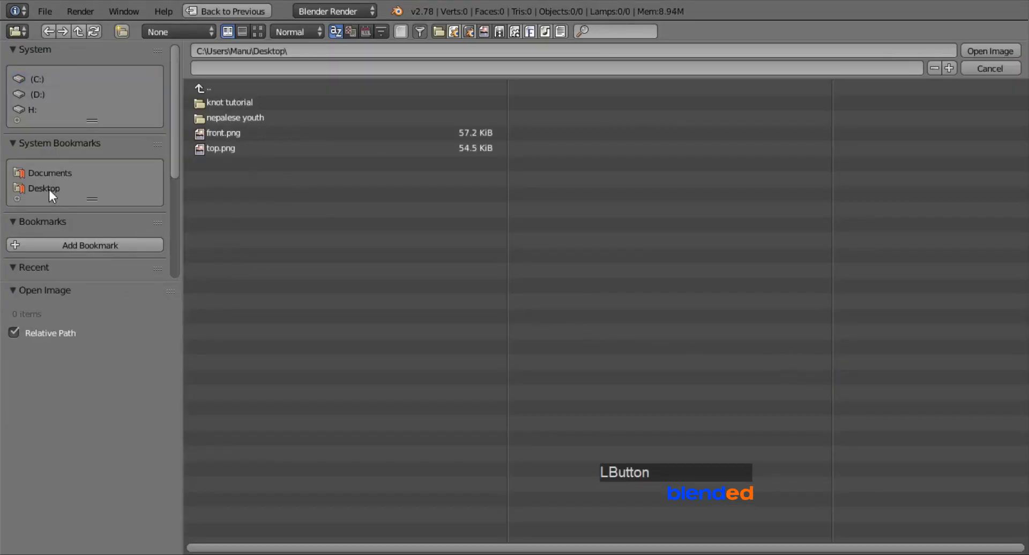
{"action": "left_click", "coordinate": [230, 150]}
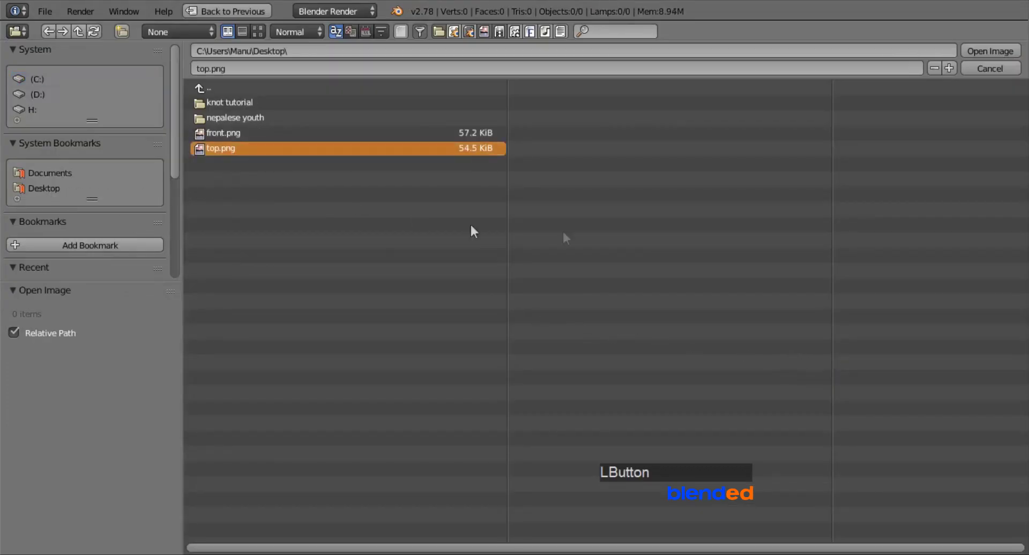
{"action": "left_click", "coordinate": [986, 50]}
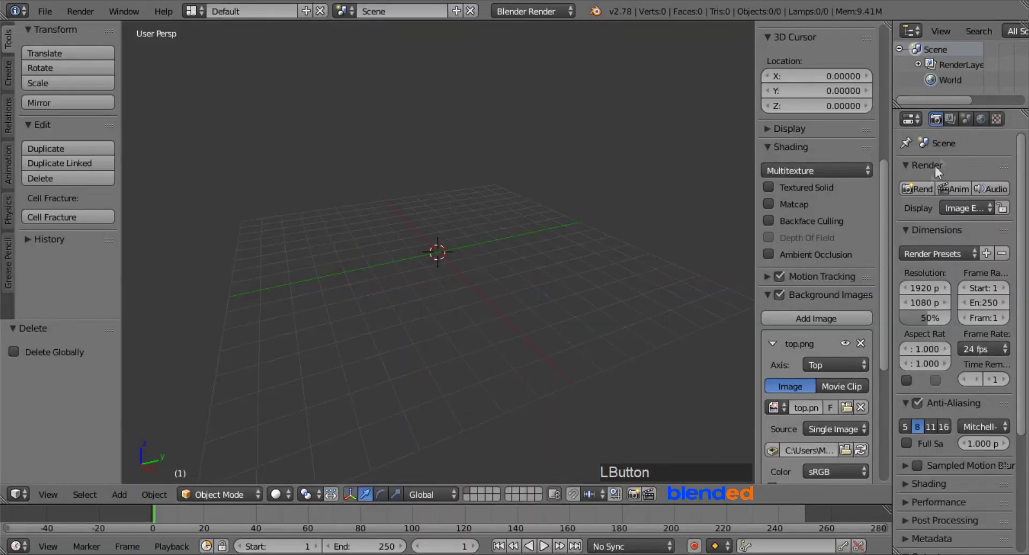
Step: Load front.png from the Desktop into the Front slot and switch to orthographic view
{"action": "left_click_drag", "start_coordinate": [883, 210], "coordinate": [876, 368]}
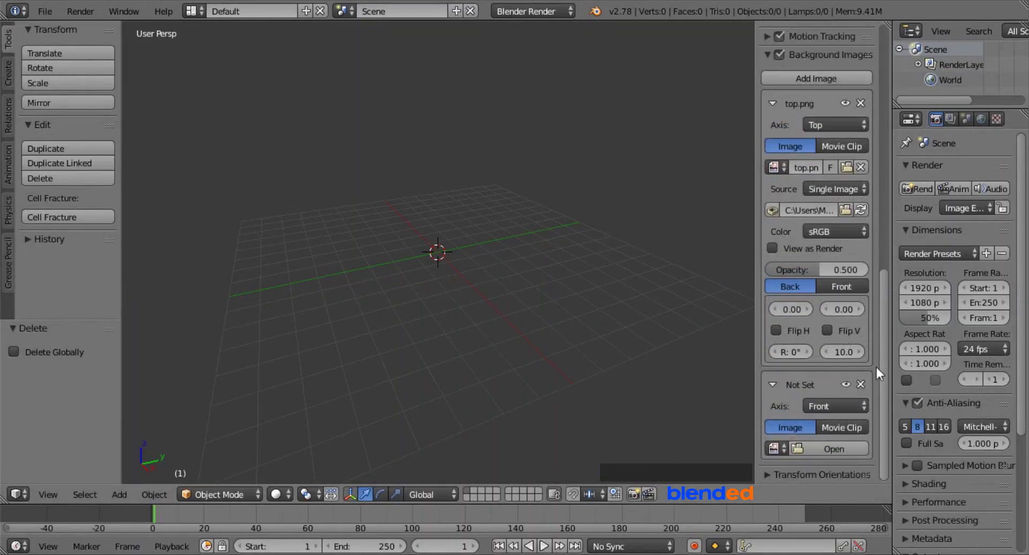
{"action": "left_click", "coordinate": [826, 450]}
{"action": "left_click", "coordinate": [33, 189]}
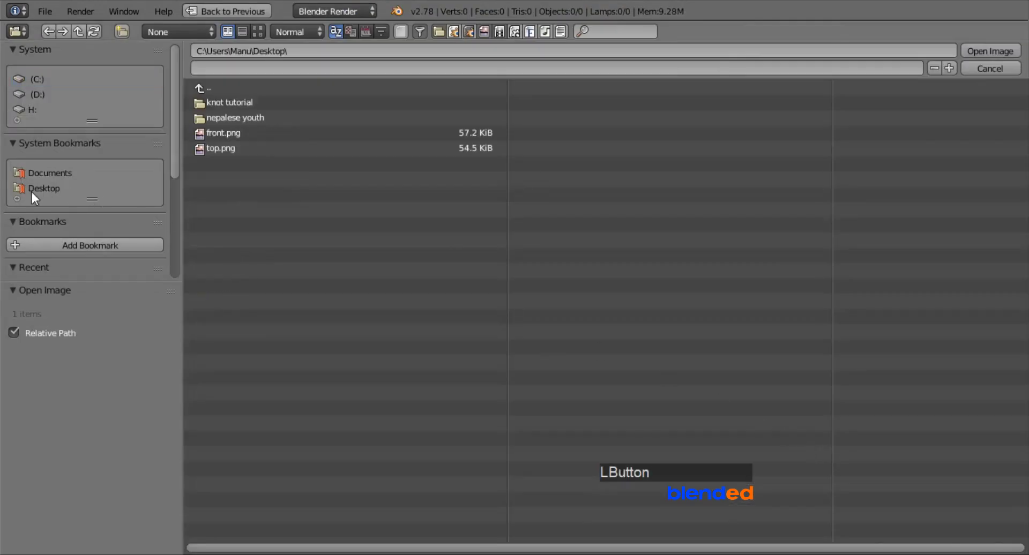
{"action": "left_click", "coordinate": [255, 131]}
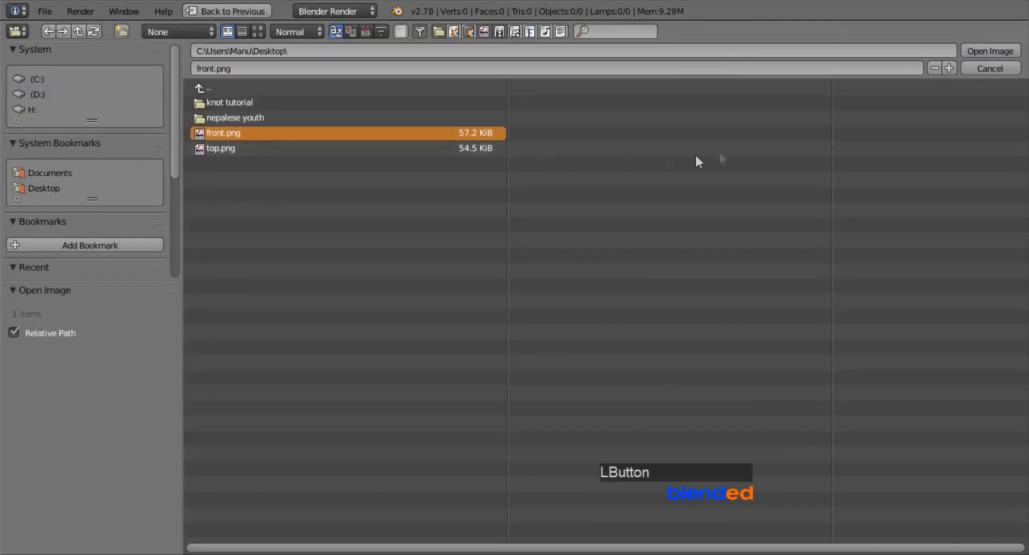
{"action": "left_click", "coordinate": [1005, 50]}
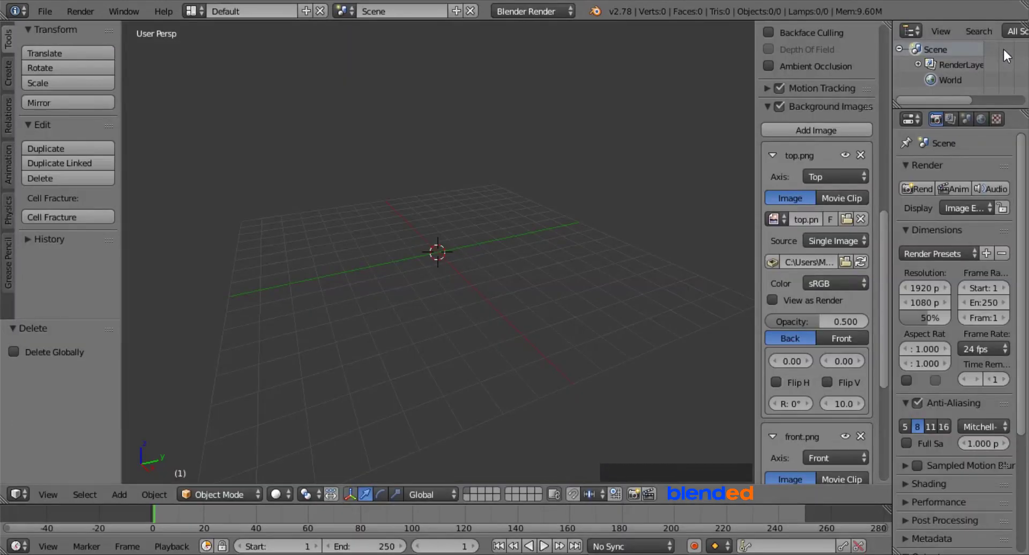
{"action": "key", "text": "KP_5"}
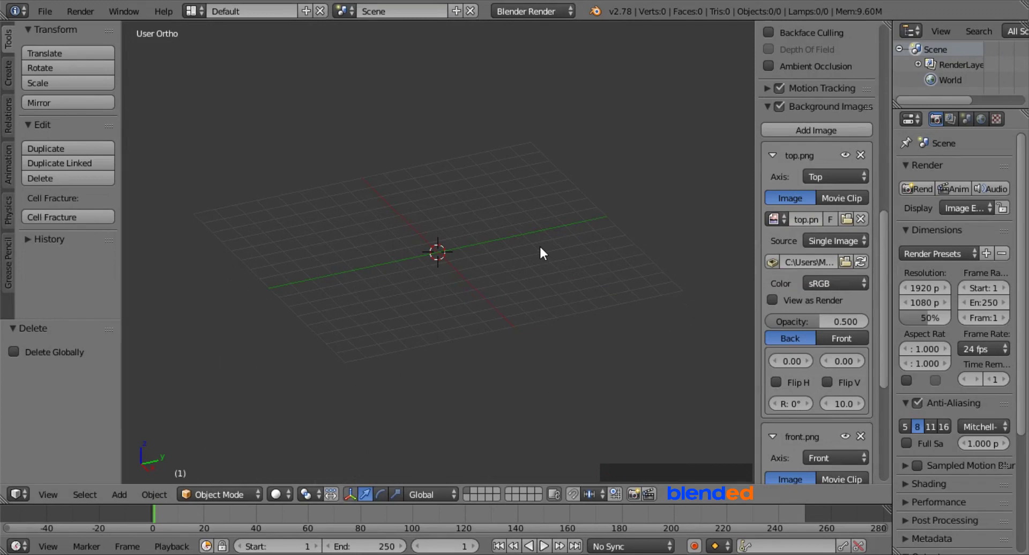
Step: Go to orthographic Top view and zoom in on the top.png knot reference
{"action": "key", "text": "KP_1"}
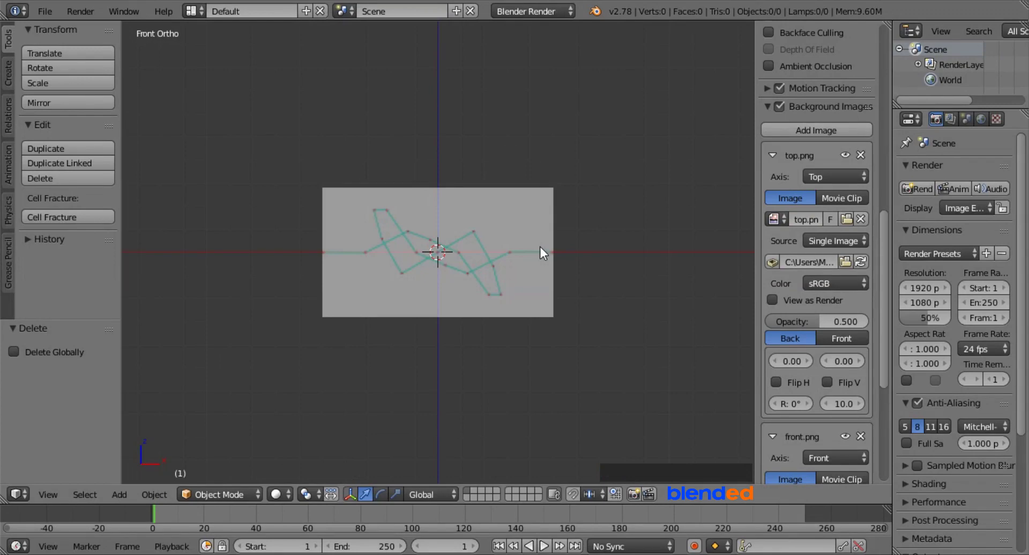
{"action": "key", "text": "KP_7"}
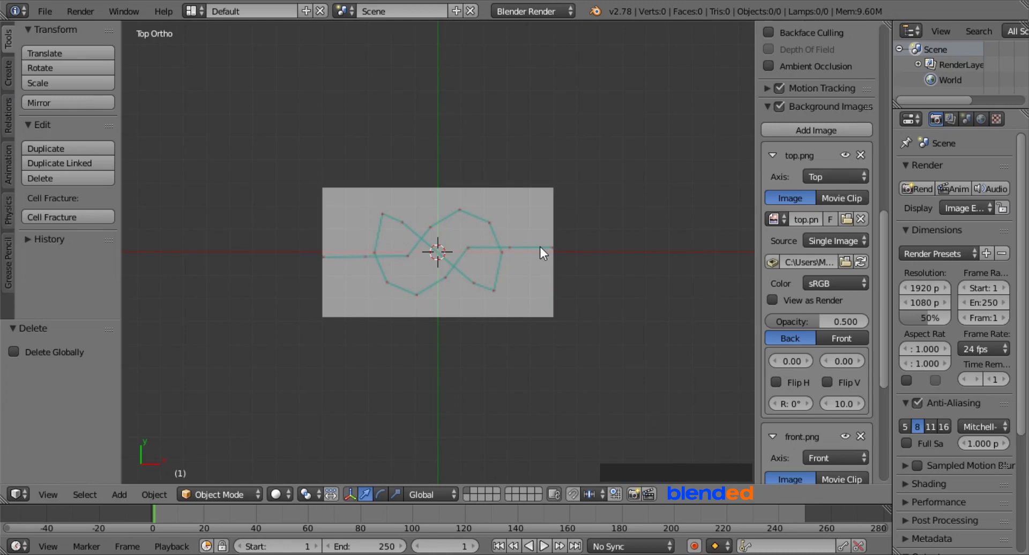
{"action": "scroll", "coordinate": [529, 248], "scroll_direction": "up", "scroll_amount": 5}
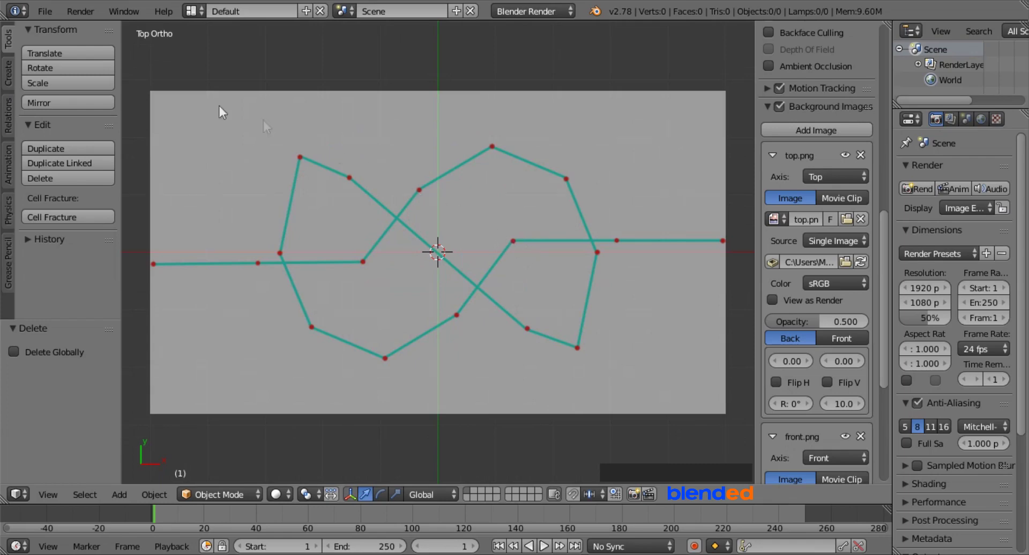
Step: Add a plane at the scene centre and enter Edit Mode
{"action": "left_click", "coordinate": [8, 71]}
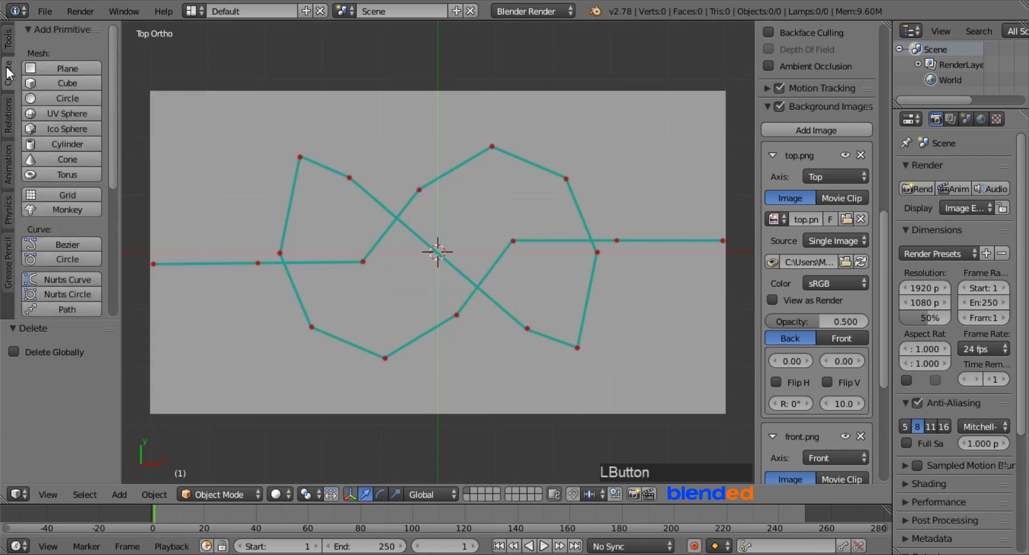
{"action": "left_click", "coordinate": [56, 67]}
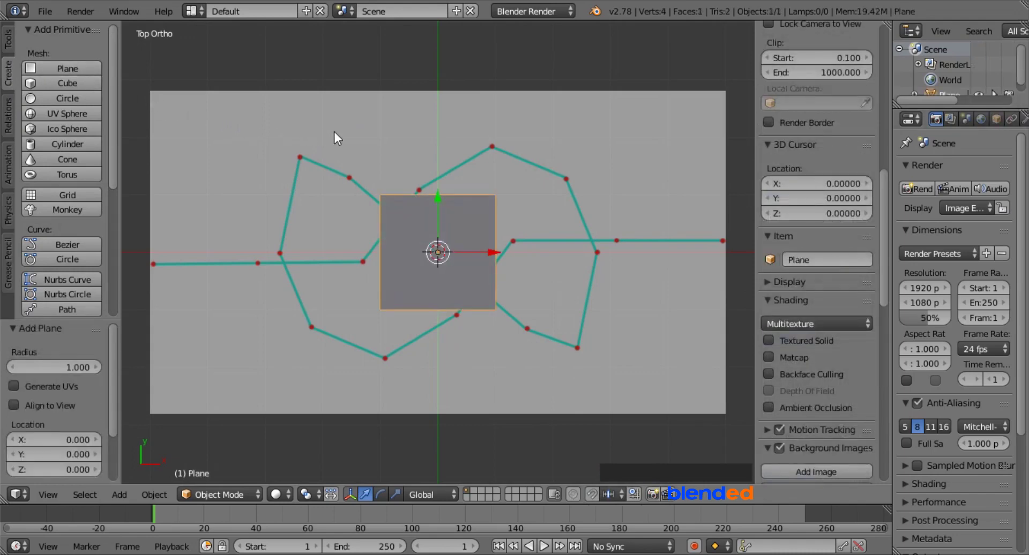
{"action": "key", "text": "Tab"}
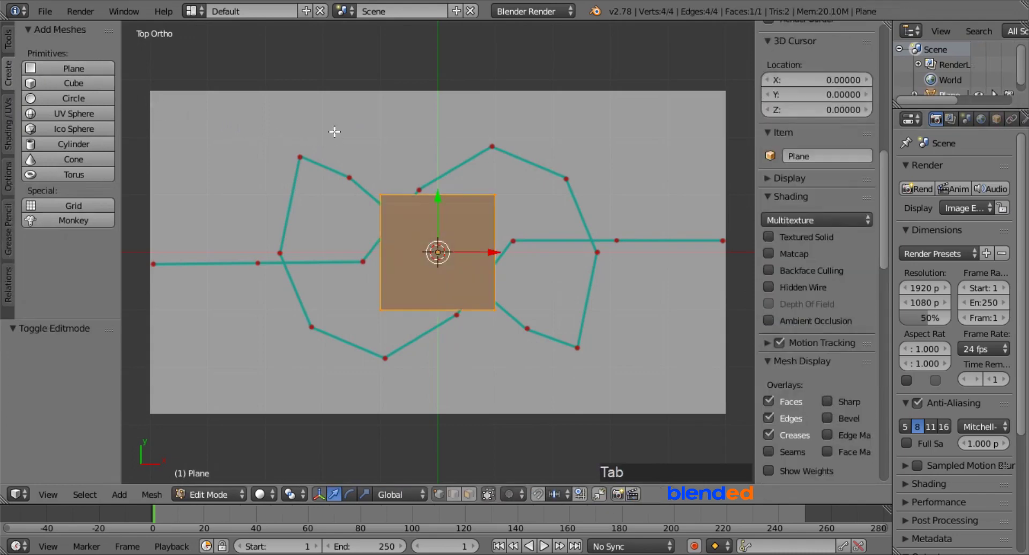
Step: Delete three of the plane's vertices, keeping only the upper-left vertex selected
{"action": "right_click", "coordinate": [382, 306]}
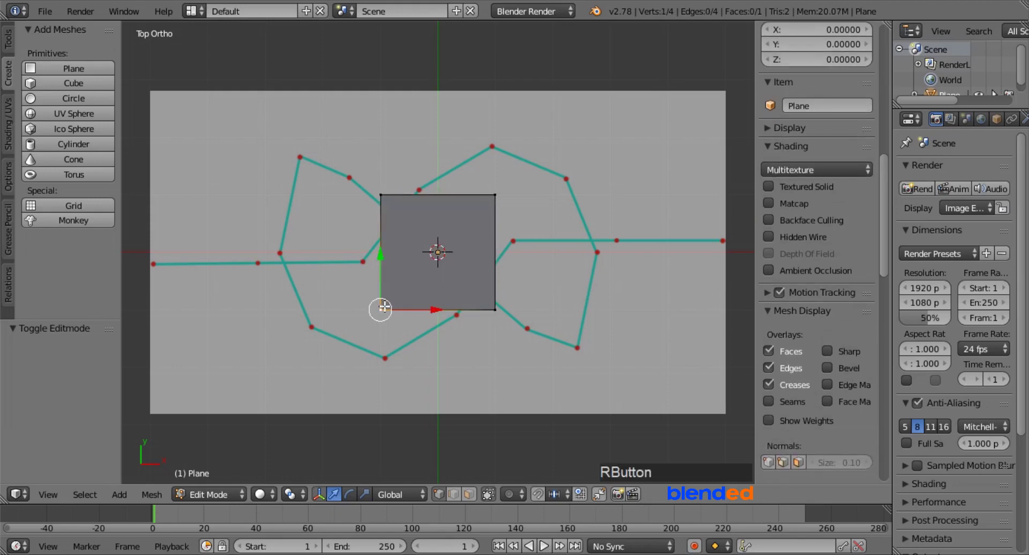
{"action": "right_click", "coordinate": [494, 313], "text": "shift"}
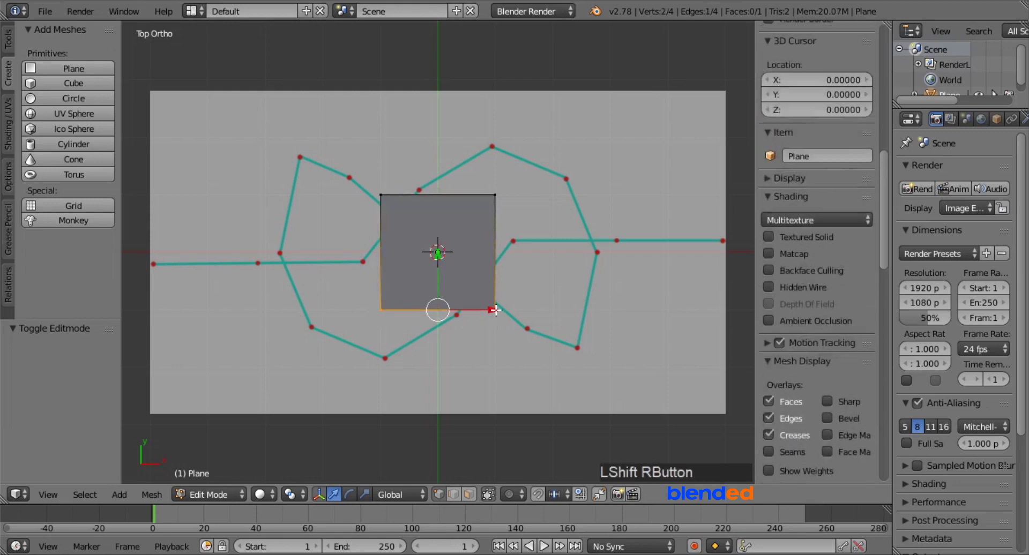
{"action": "right_click", "coordinate": [493, 199], "text": "shift"}
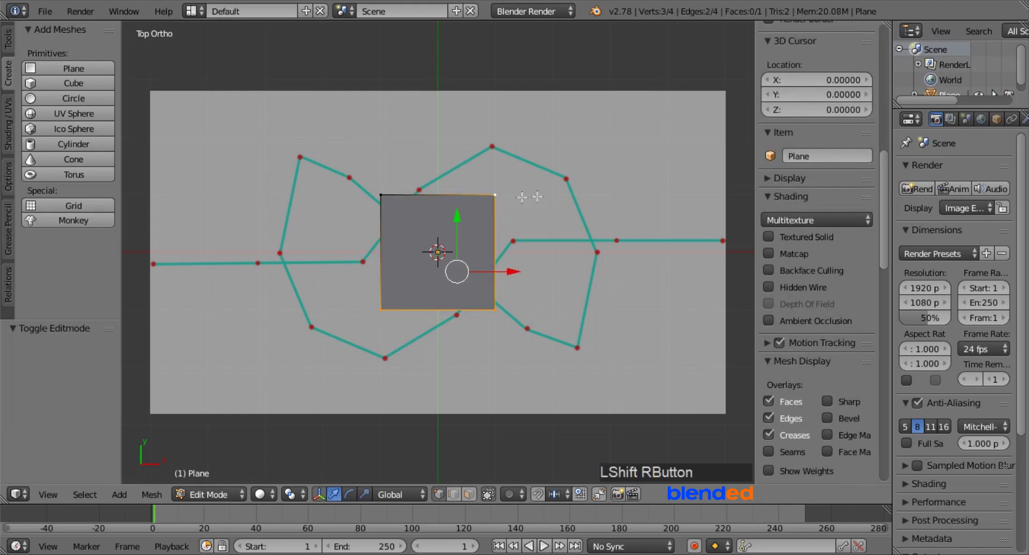
{"action": "key", "text": "x"}
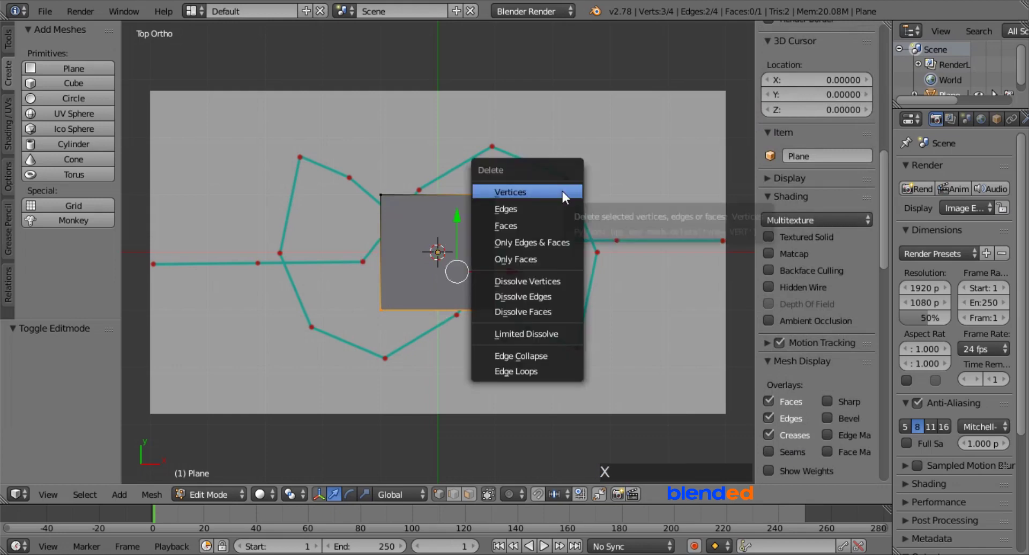
{"action": "key", "text": "Return"}
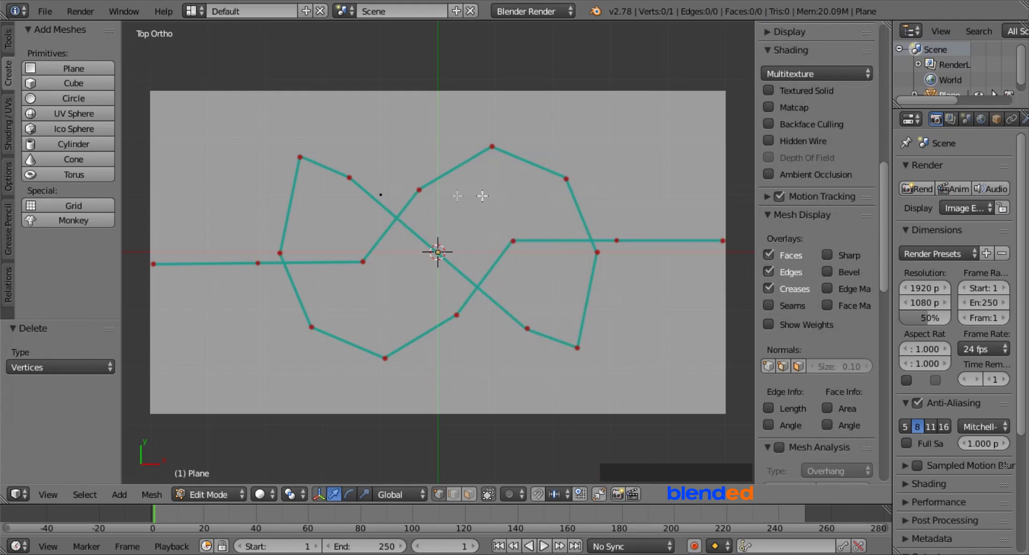
{"action": "right_click", "coordinate": [382, 196]}
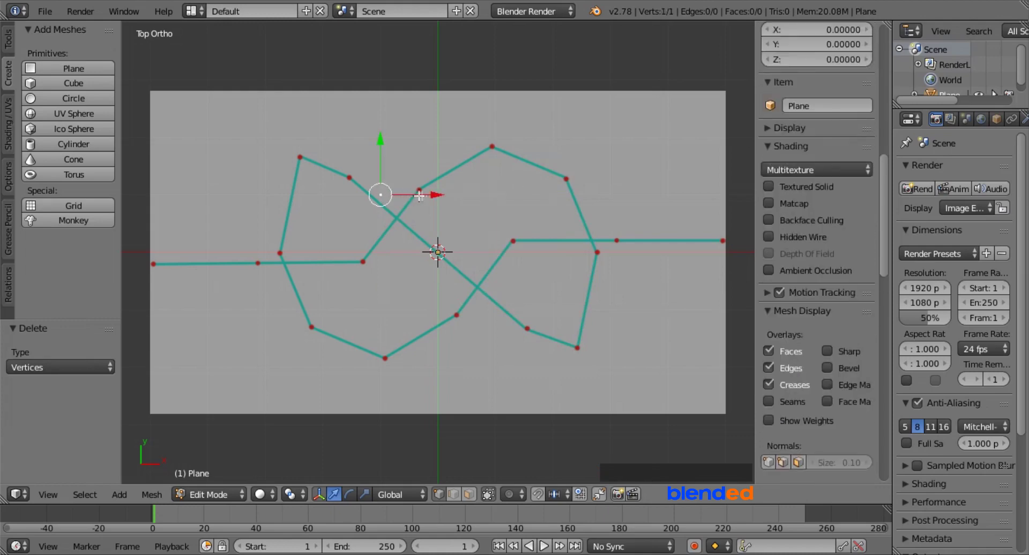
Step: Move the lone vertex onto the left end of the reference line
{"action": "left_click_drag", "start_coordinate": [436, 196], "coordinate": [206, 186]}
{"action": "left_click_drag", "start_coordinate": [151, 143], "coordinate": [155, 212]}
{"action": "left_click_drag", "start_coordinate": [205, 263], "coordinate": [206, 263]}
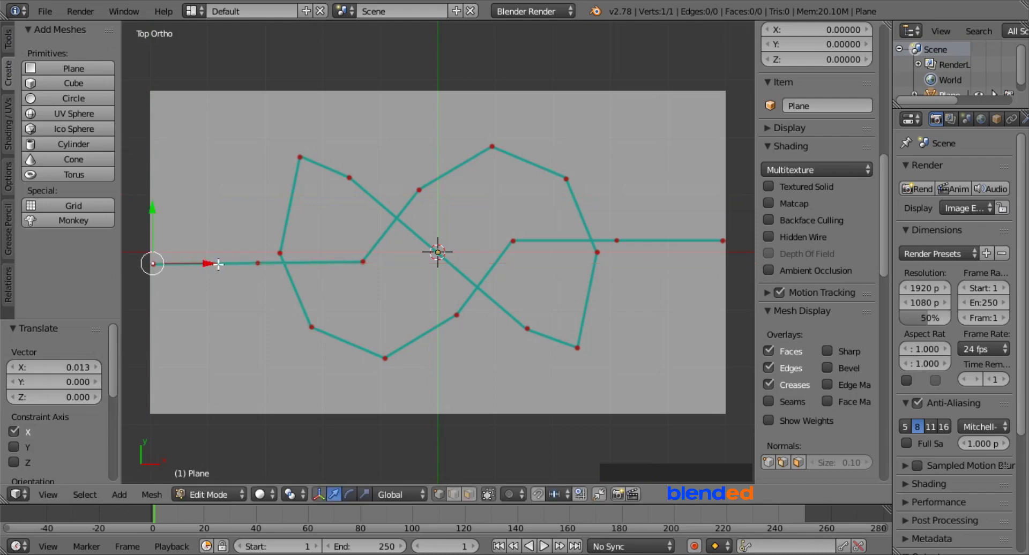
Step: Extrude vertices along the line, up the rising strand and around the right loop
{"action": "key", "text": "ctrl"}
{"action": "left_click", "coordinate": [257, 262], "text": "ctrl"}
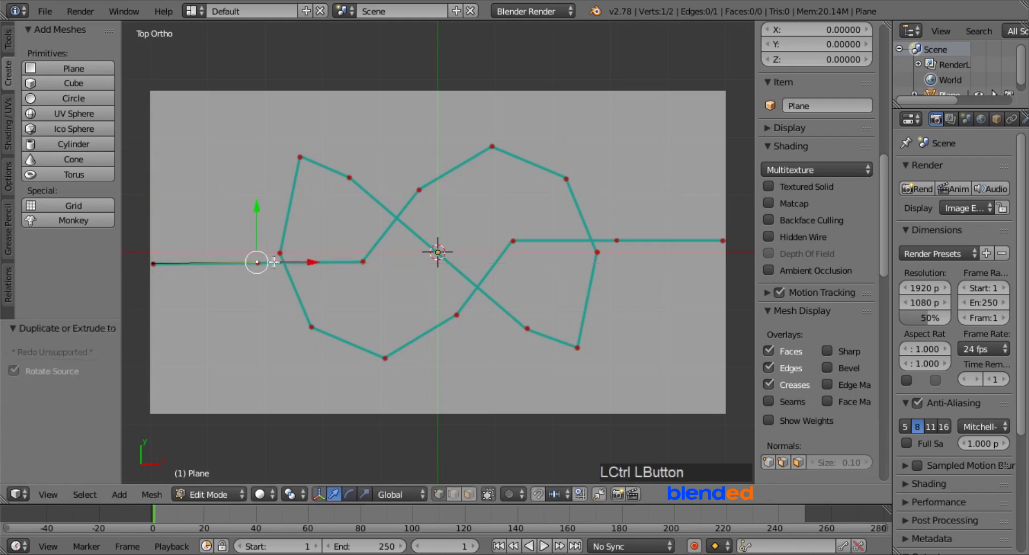
{"action": "left_click", "coordinate": [363, 261], "text": "ctrl"}
{"action": "left_click", "coordinate": [418, 190], "text": "ctrl"}
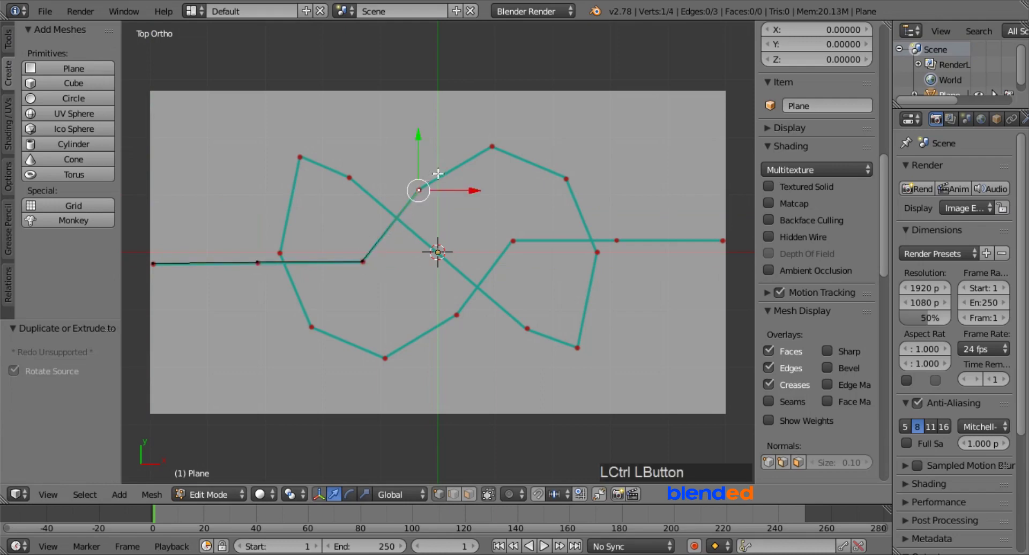
{"action": "left_click", "coordinate": [493, 145], "text": "ctrl"}
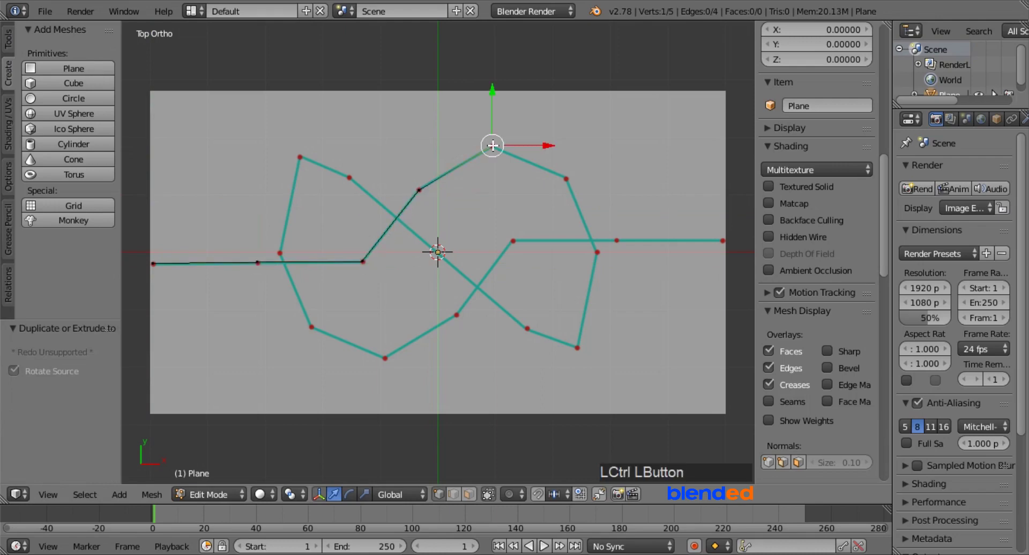
{"action": "left_click", "coordinate": [565, 178], "text": "ctrl"}
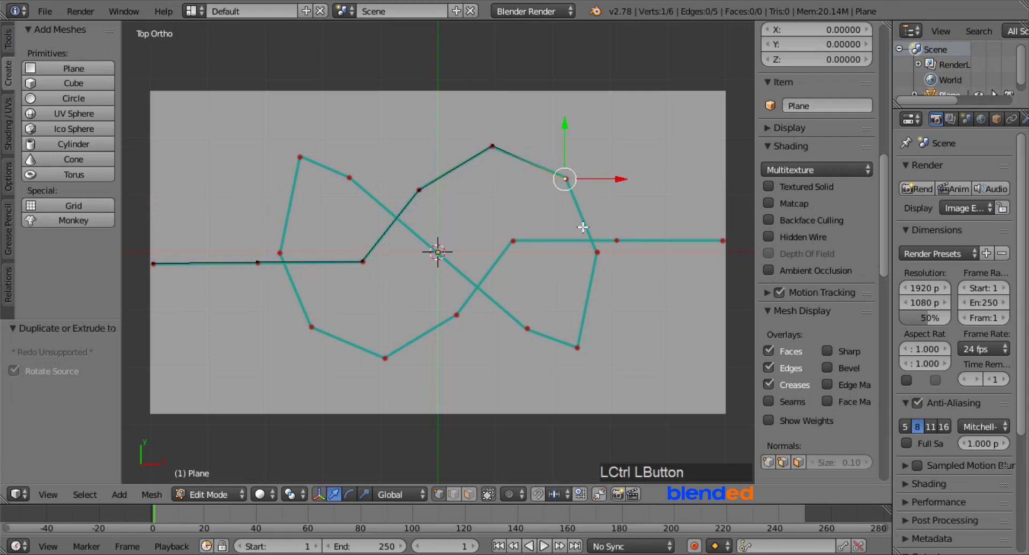
{"action": "left_click", "coordinate": [596, 252], "text": "ctrl"}
{"action": "left_click", "coordinate": [577, 347], "text": "ctrl"}
{"action": "left_click", "coordinate": [528, 328], "text": "ctrl"}
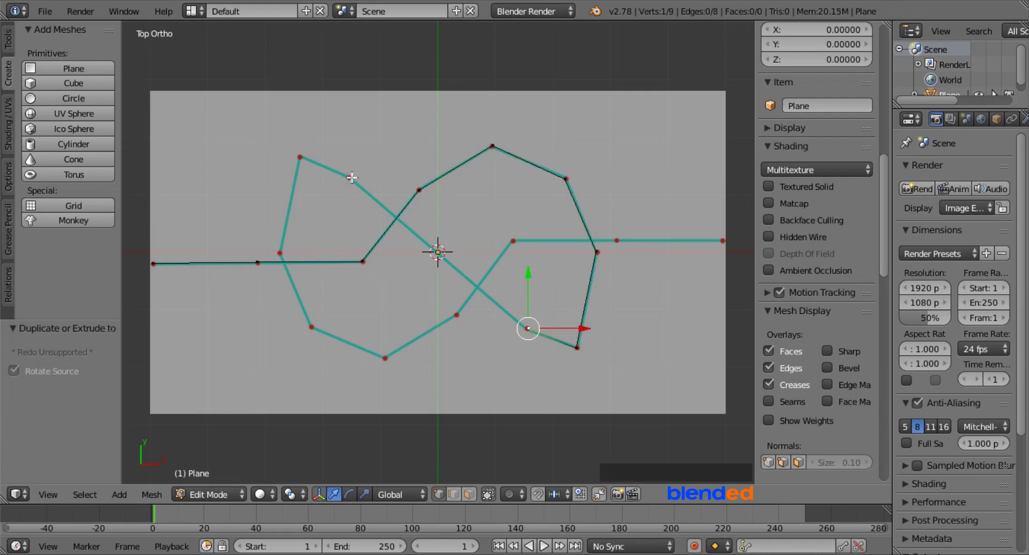
Step: Continue the path through the left loop and lower strand to the line's right end
{"action": "left_click", "coordinate": [349, 177], "text": "ctrl"}
{"action": "left_click", "coordinate": [300, 157], "text": "ctrl"}
{"action": "left_click", "coordinate": [280, 253], "text": "ctrl"}
{"action": "left_click", "coordinate": [311, 326], "text": "ctrl"}
{"action": "left_click", "coordinate": [384, 358], "text": "ctrl"}
{"action": "left_click", "coordinate": [457, 314], "text": "ctrl"}
{"action": "left_click", "coordinate": [513, 240], "text": "ctrl"}
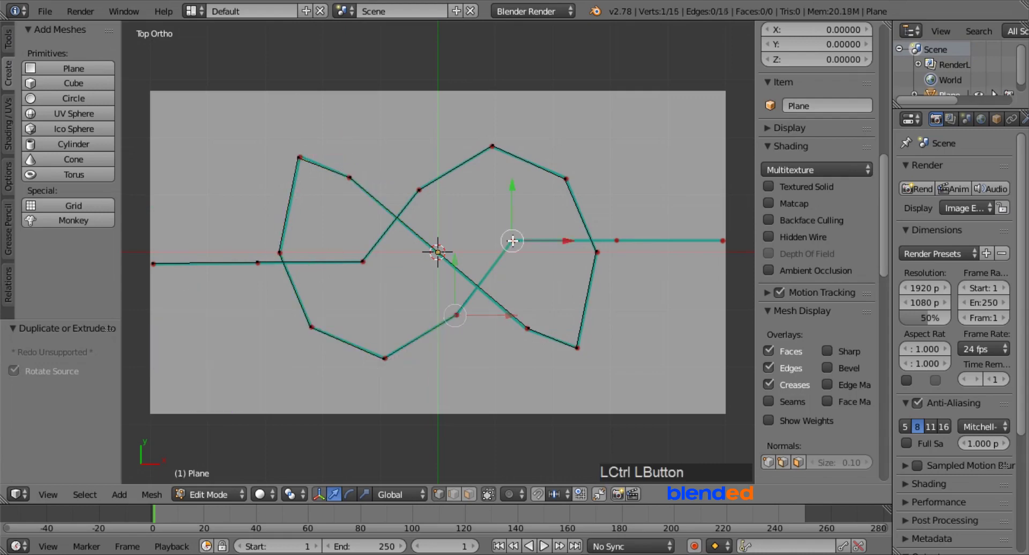
{"action": "left_click", "coordinate": [616, 240], "text": "ctrl"}
{"action": "left_click", "coordinate": [721, 241], "text": "ctrl"}
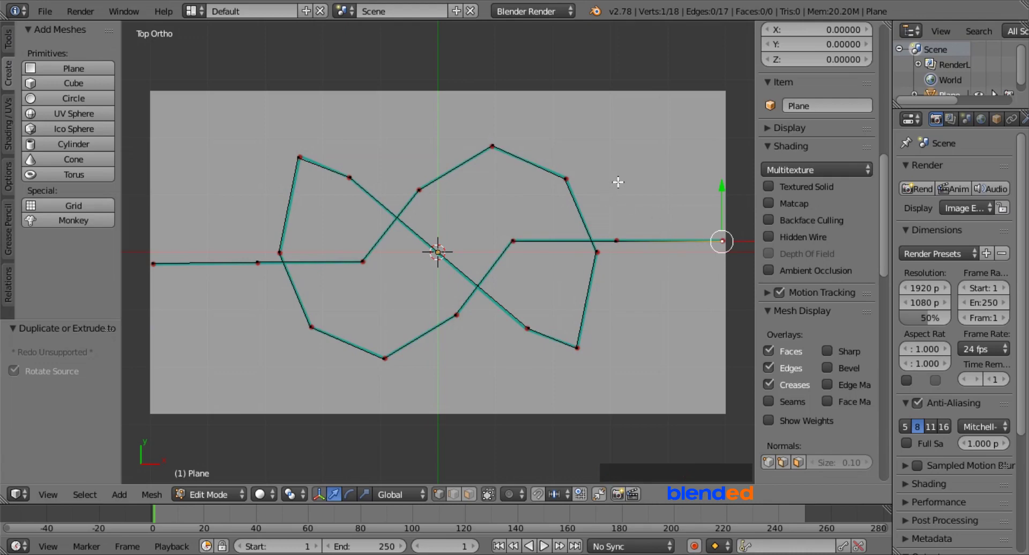
{"action": "key", "text": "KP_1"}
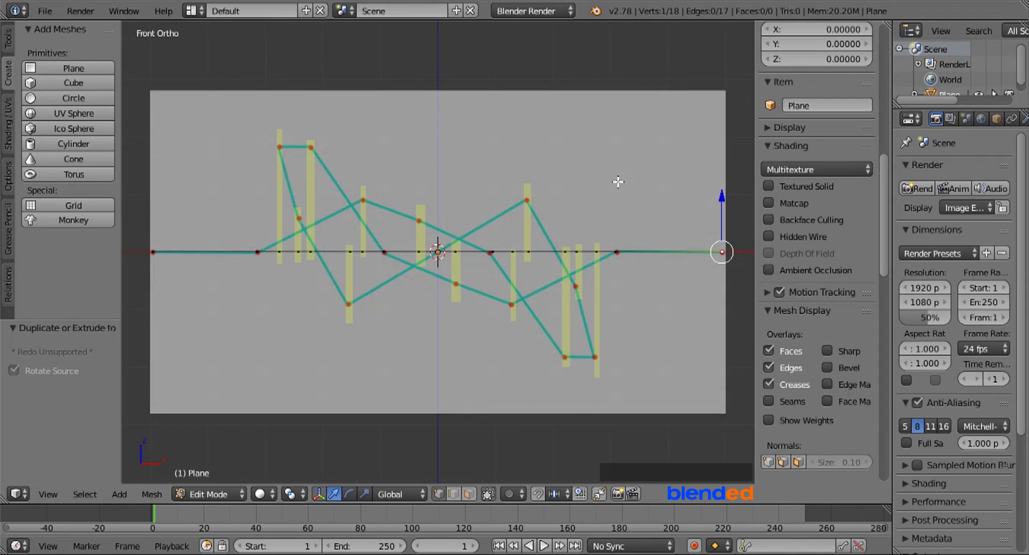
Step: Raise the left-side vertices along Z to the front outline, lowering one below centre
{"action": "right_click", "coordinate": [278, 252]}
{"action": "left_click_drag", "start_coordinate": [278, 193], "coordinate": [290, 93]}
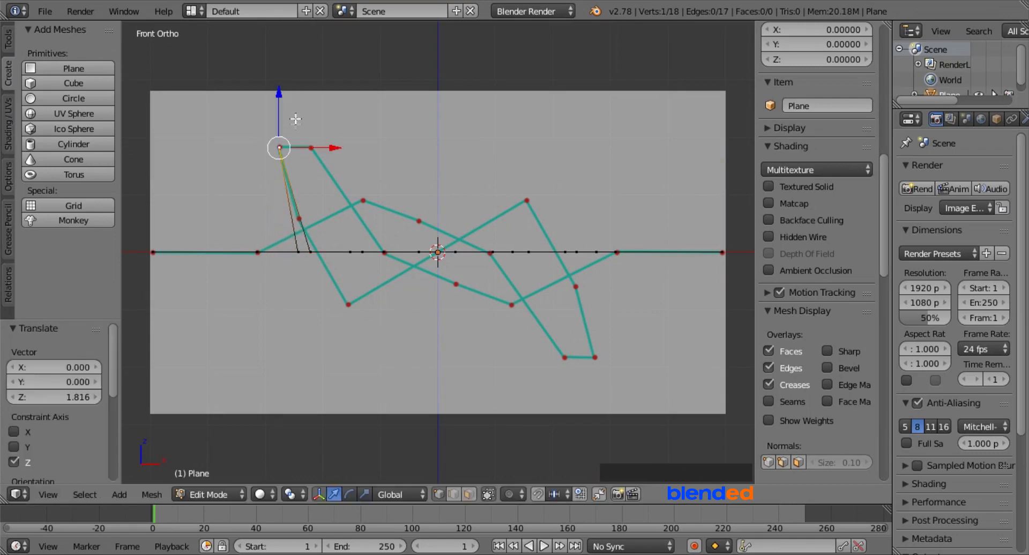
{"action": "right_click", "coordinate": [298, 252]}
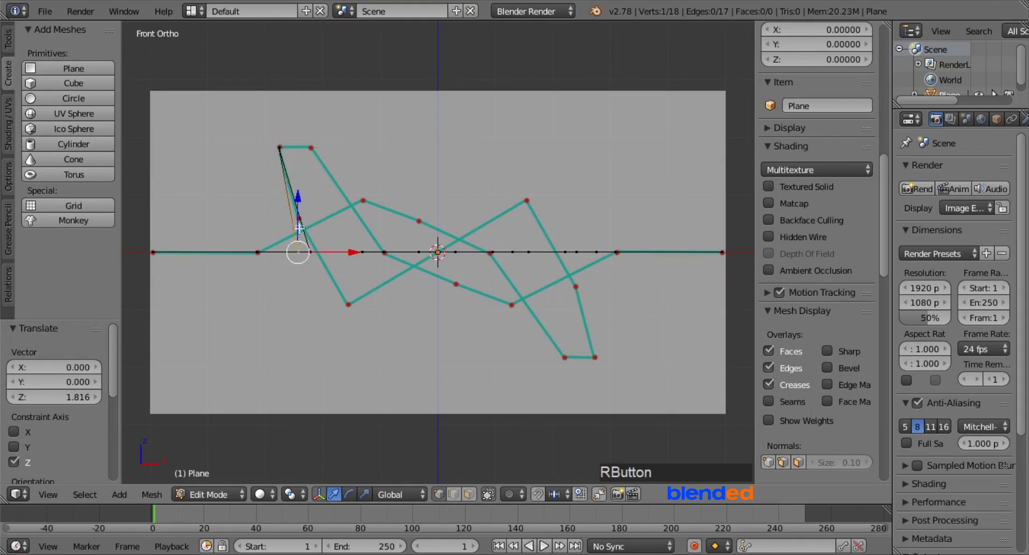
{"action": "left_click_drag", "start_coordinate": [298, 199], "coordinate": [301, 163]}
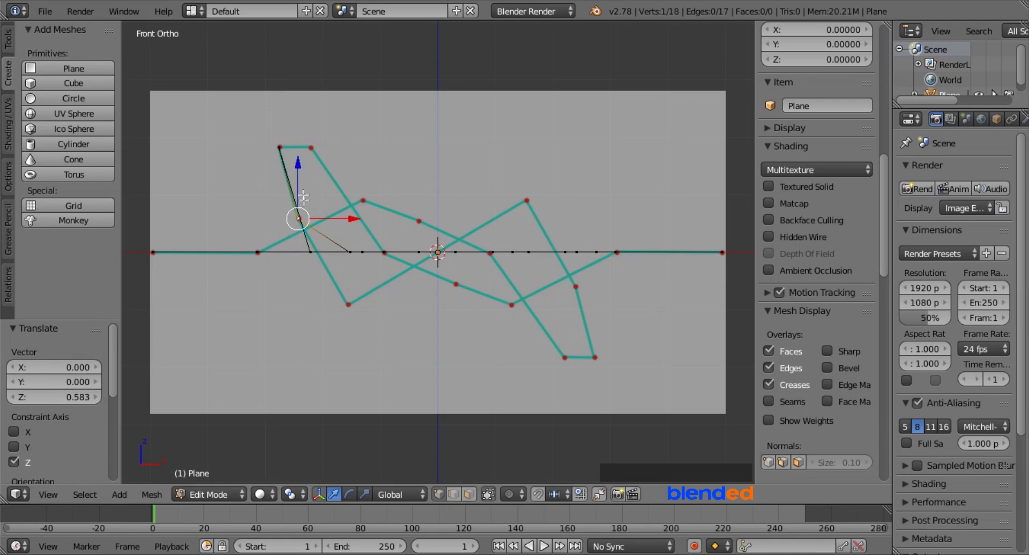
{"action": "right_click", "coordinate": [309, 251]}
{"action": "left_click_drag", "start_coordinate": [310, 199], "coordinate": [305, 143]}
{"action": "right_click", "coordinate": [350, 251]}
{"action": "left_click_drag", "start_coordinate": [352, 234], "coordinate": [346, 298]}
Step: Adjust the middle and right vertices' Z heights to match the front.png outline
{"action": "right_click", "coordinate": [363, 252]}
{"action": "left_click_drag", "start_coordinate": [363, 235], "coordinate": [364, 141]}
{"action": "right_click", "coordinate": [418, 252]}
{"action": "left_click_drag", "start_coordinate": [419, 214], "coordinate": [419, 183]}
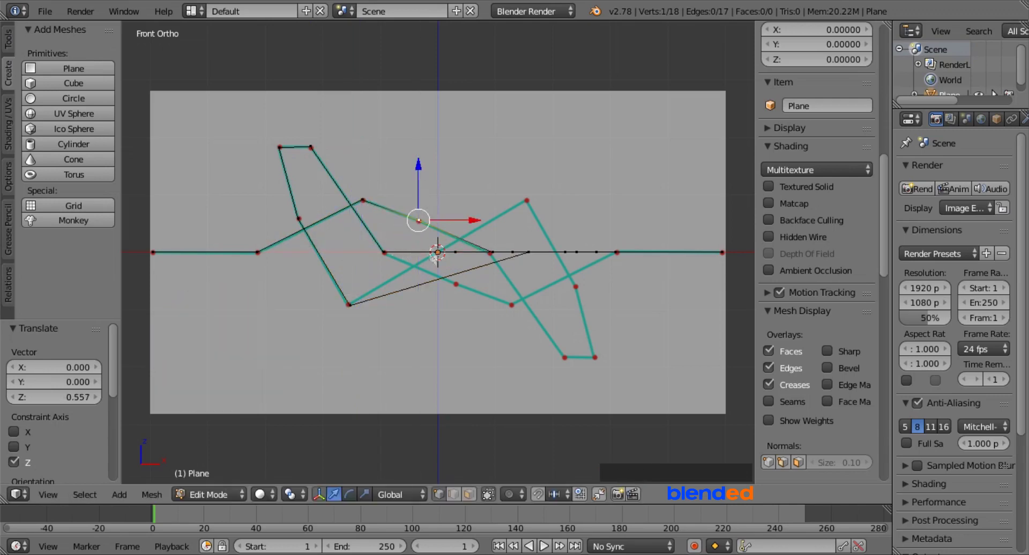
{"action": "right_click", "coordinate": [511, 305]}
{"action": "left_click_drag", "start_coordinate": [511, 243], "coordinate": [526, 142]}
{"action": "right_click", "coordinate": [528, 252]}
{"action": "right_click", "coordinate": [564, 252]}
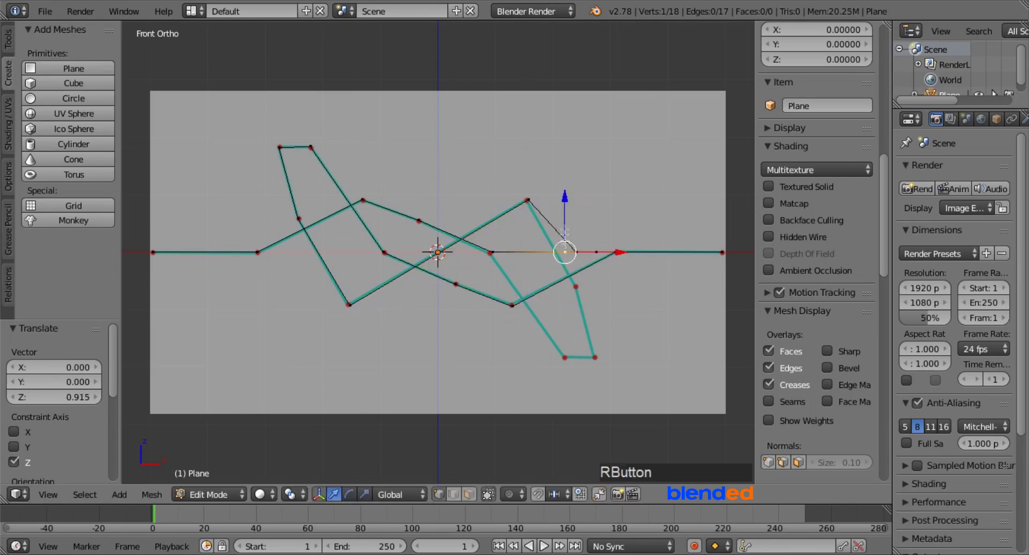
{"action": "left_click_drag", "start_coordinate": [564, 215], "coordinate": [595, 293]}
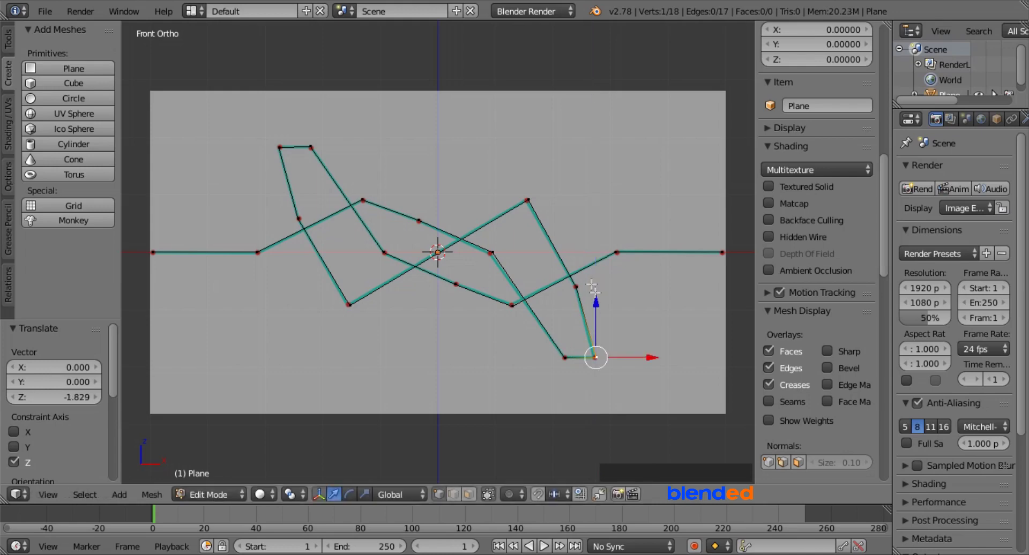
Step: Return to Object Mode and remove the top and front background reference images
{"action": "key", "text": "Tab"}
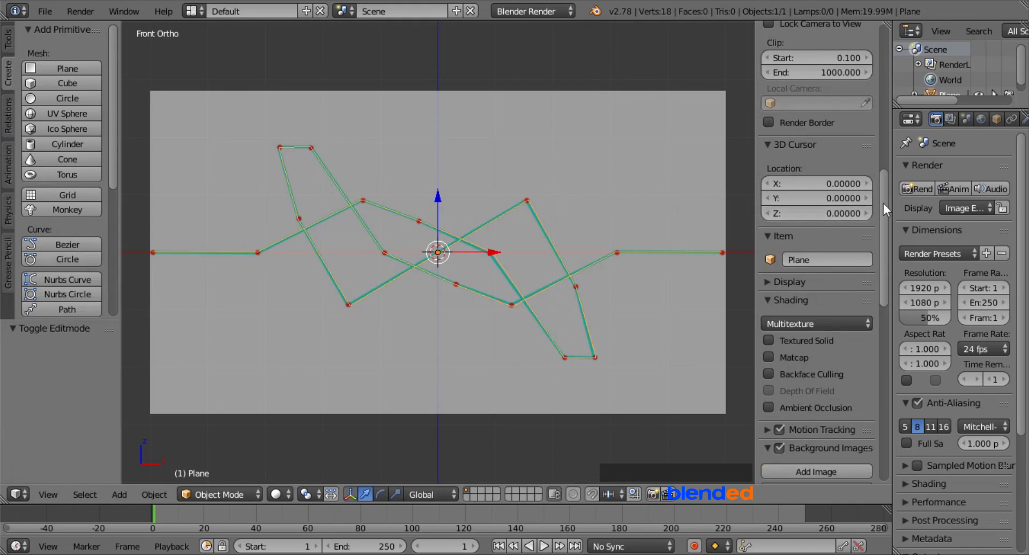
{"action": "left_click_drag", "start_coordinate": [883, 201], "coordinate": [882, 281]}
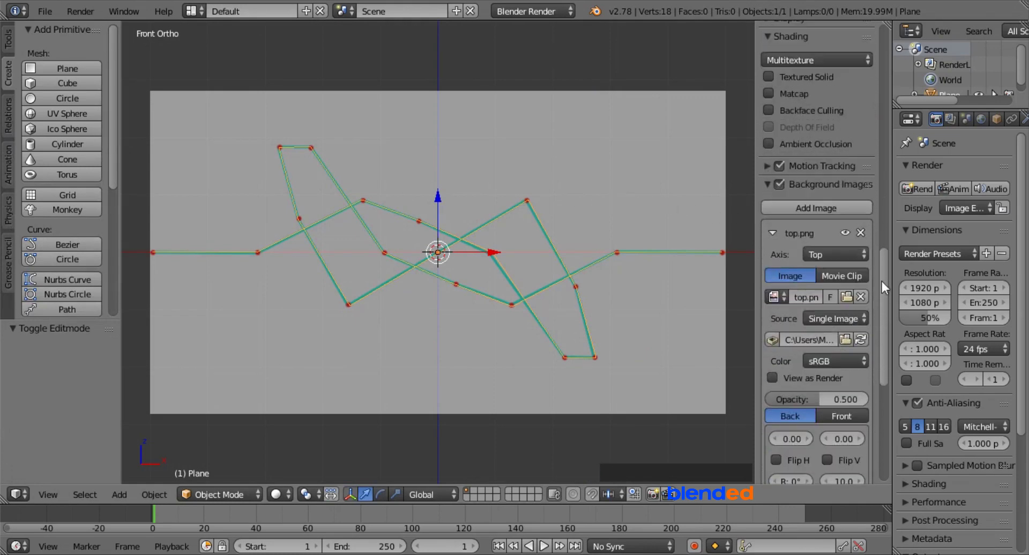
{"action": "left_click", "coordinate": [860, 230]}
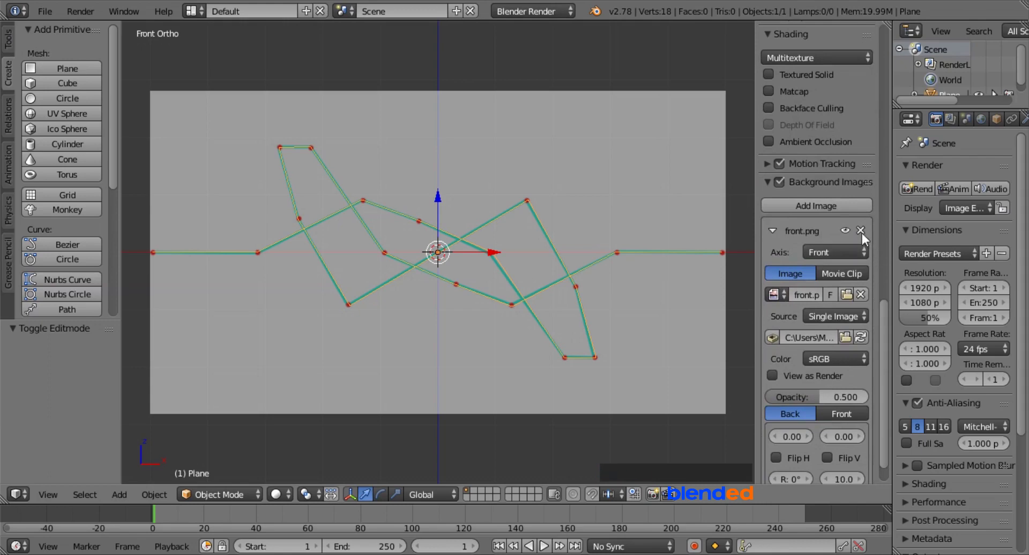
{"action": "left_click", "coordinate": [860, 231]}
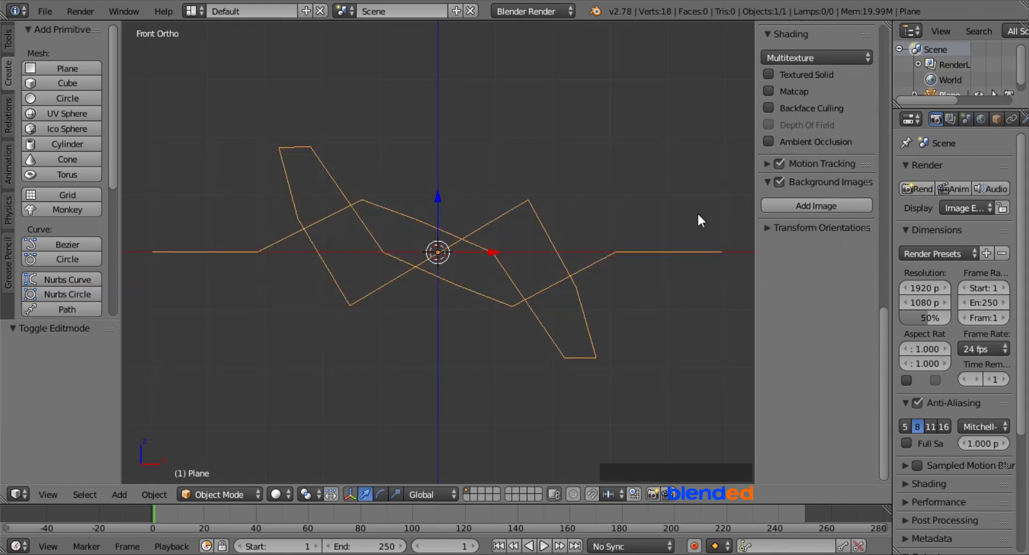
{"action": "key", "text": "n"}
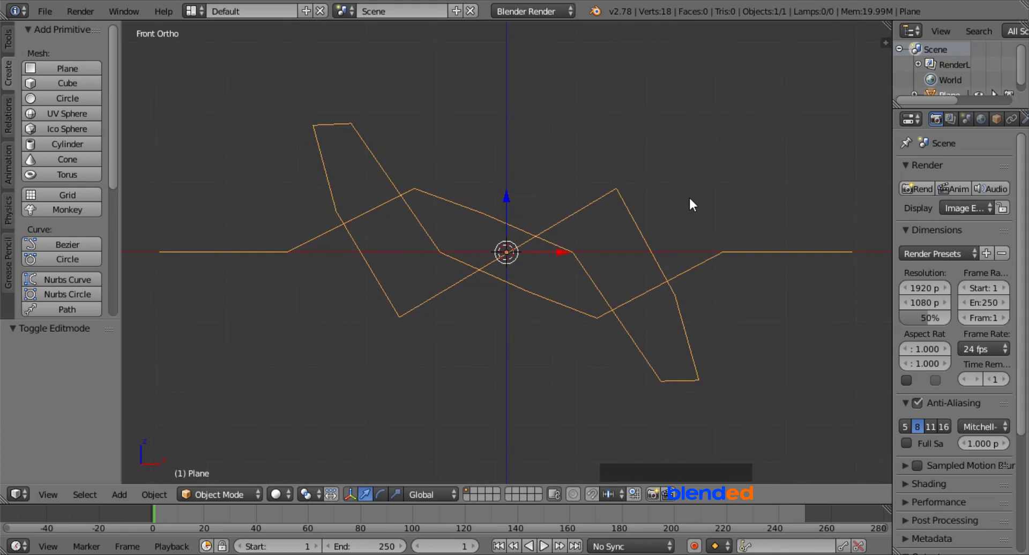
Step: Convert the traced path mesh to a curve with Alt+C and widen the Properties panel
{"action": "key", "text": "alt+c"}
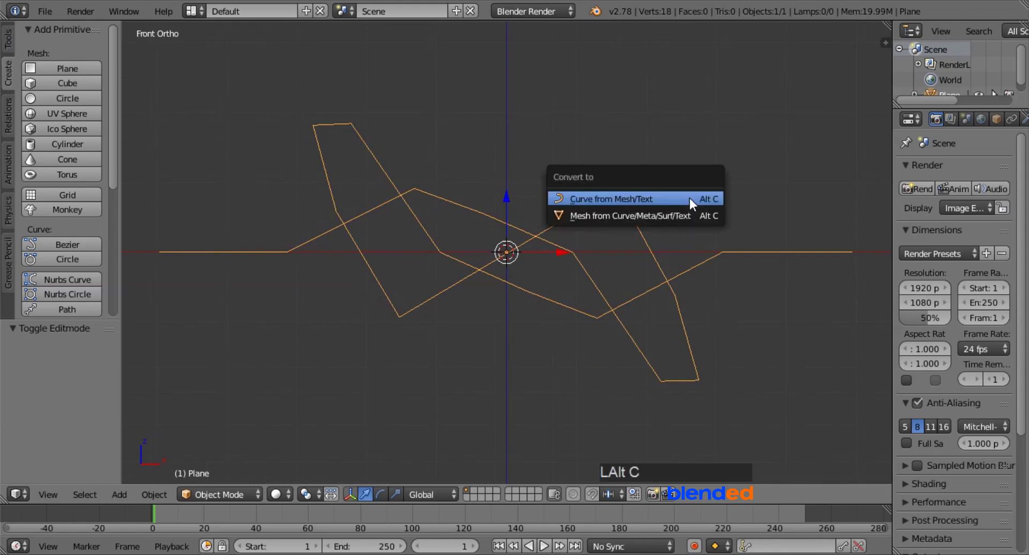
{"action": "left_click", "coordinate": [603, 197]}
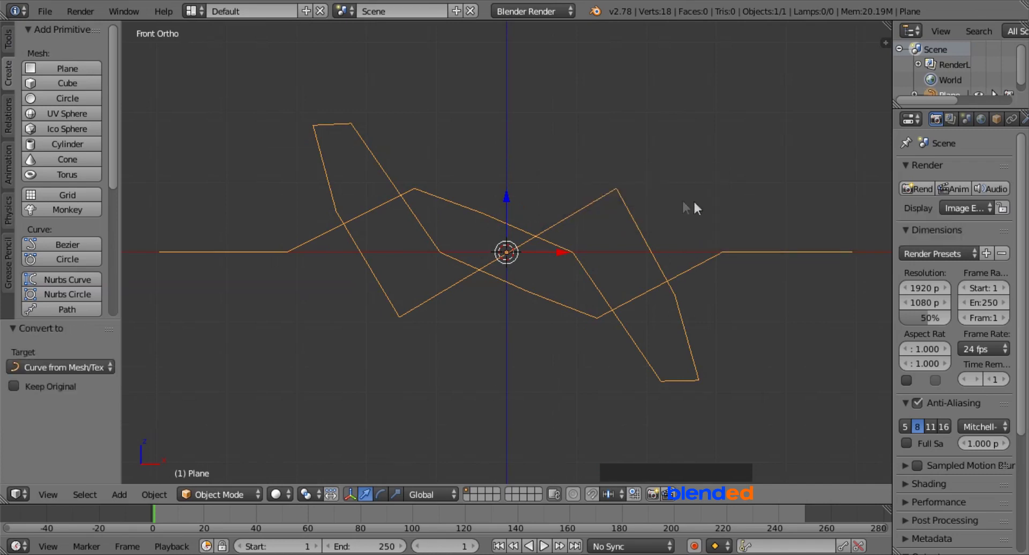
{"action": "left_click_drag", "start_coordinate": [892, 165], "coordinate": [824, 163]}
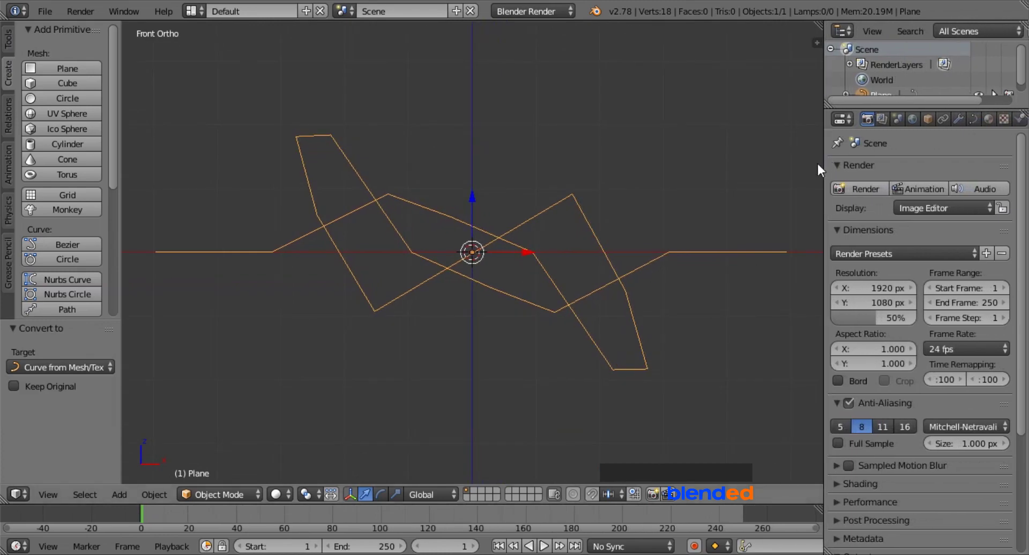
Step: Add a Subdivision Surface modifier with View and Render subdivisions both set to 3
{"action": "left_click", "coordinate": [957, 120]}
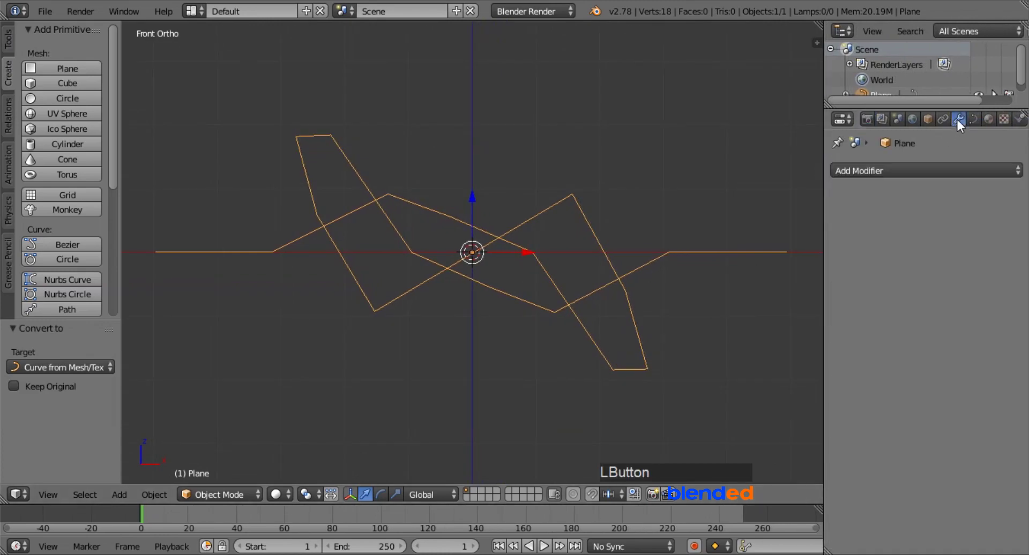
{"action": "left_click", "coordinate": [917, 170]}
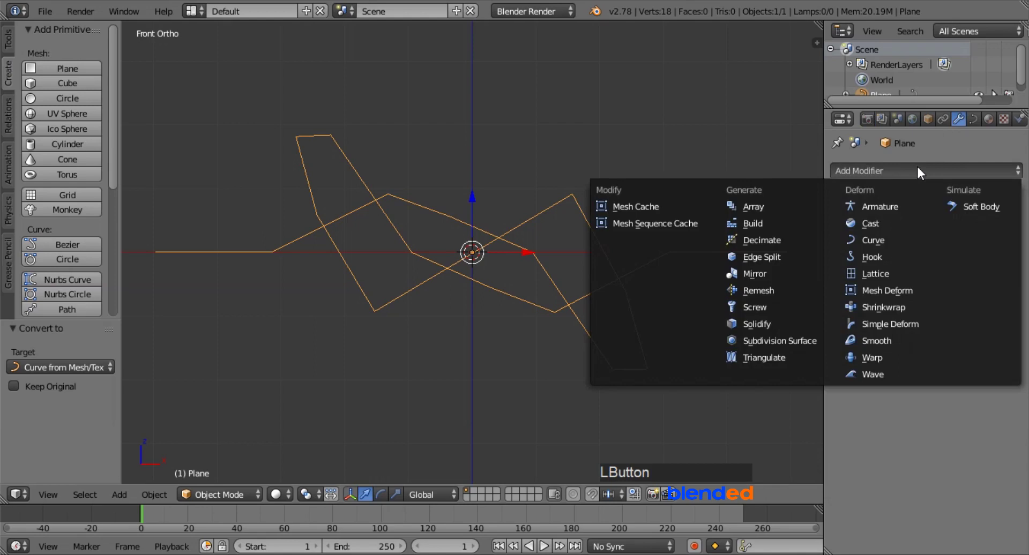
{"action": "left_click", "coordinate": [794, 342]}
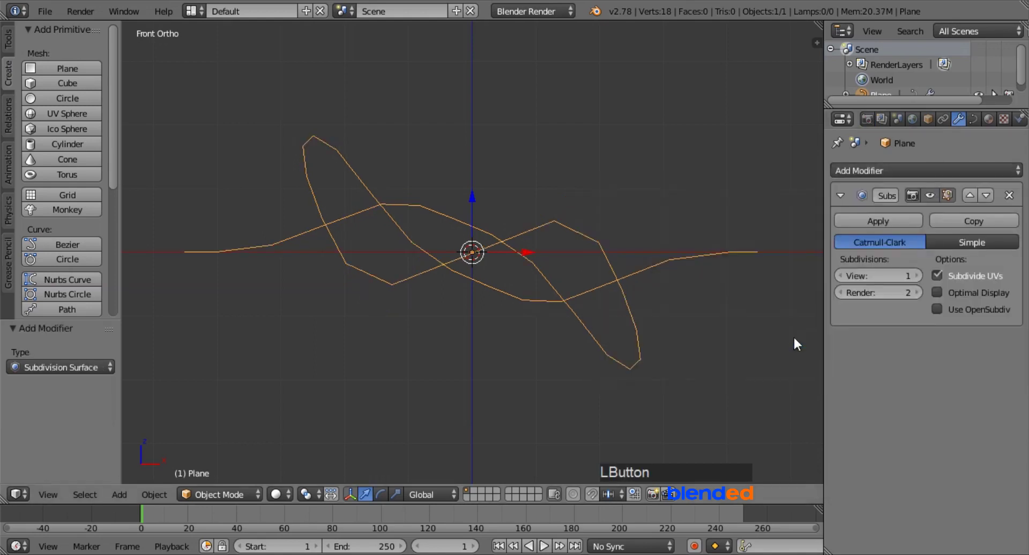
{"action": "left_click", "coordinate": [917, 275]}
{"action": "left_click", "coordinate": [918, 275]}
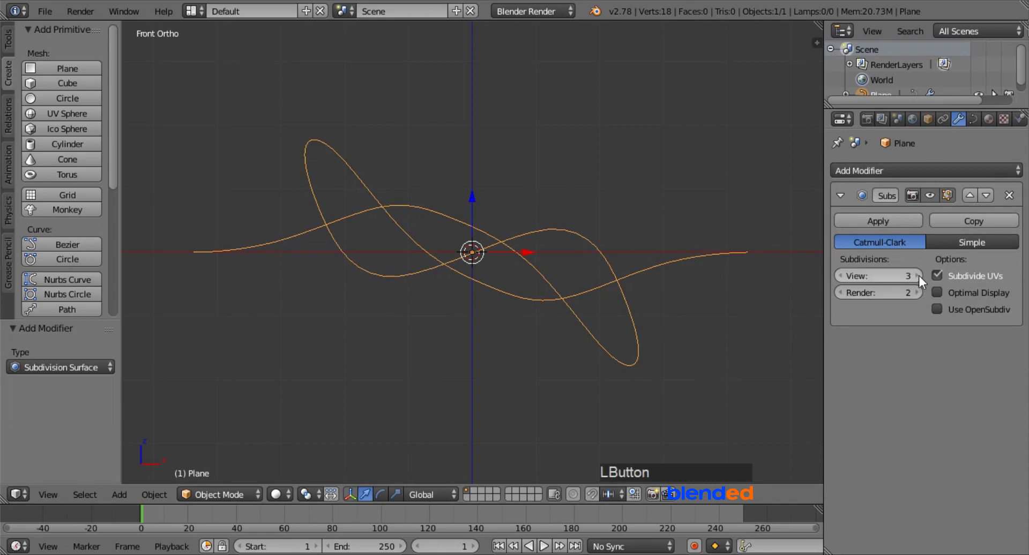
{"action": "left_click", "coordinate": [918, 291]}
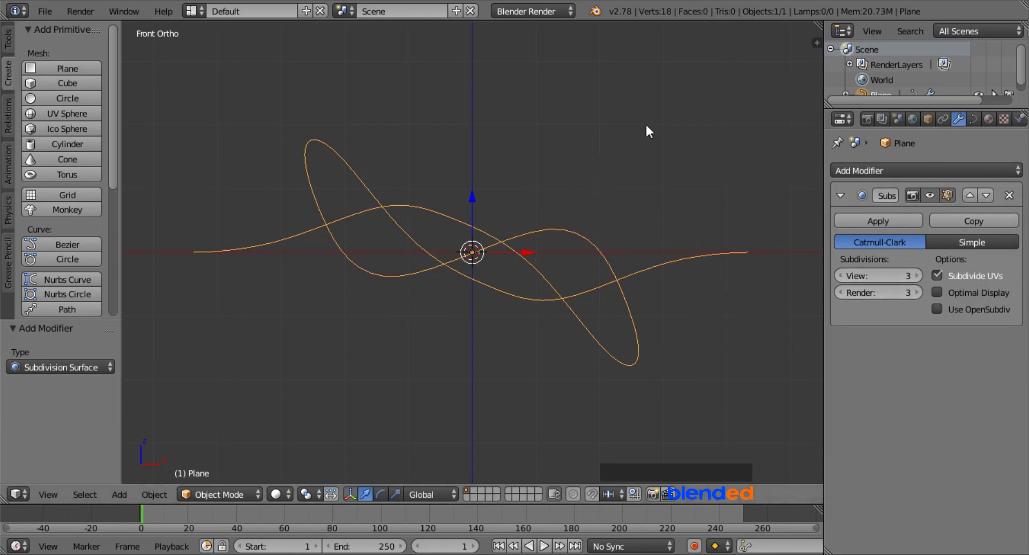
{"action": "middle_click_drag", "start_coordinate": [646, 127], "coordinate": [554, 194]}
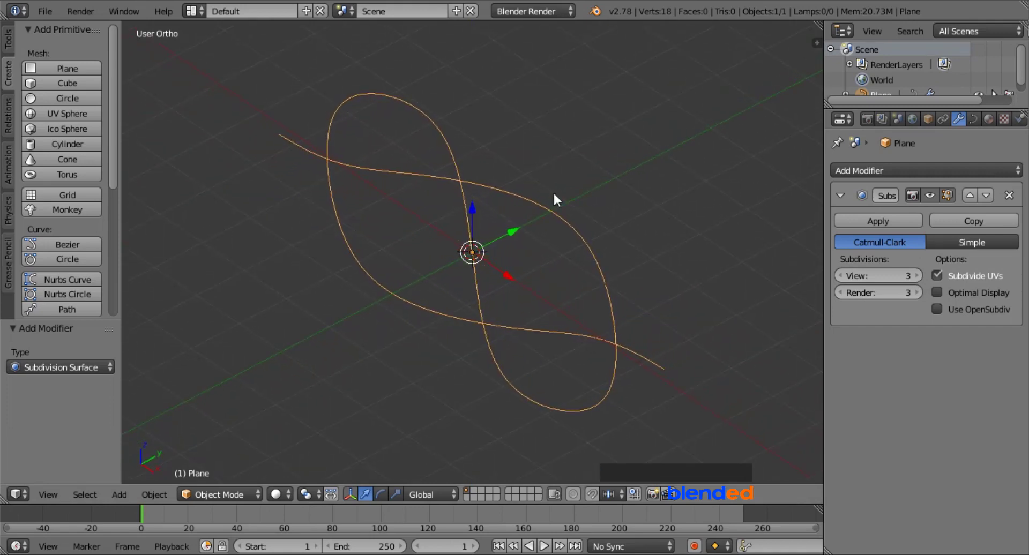
Step: Set the curve's Fill to Full and its Bevel Depth to 1.623
{"action": "left_click", "coordinate": [971, 120]}
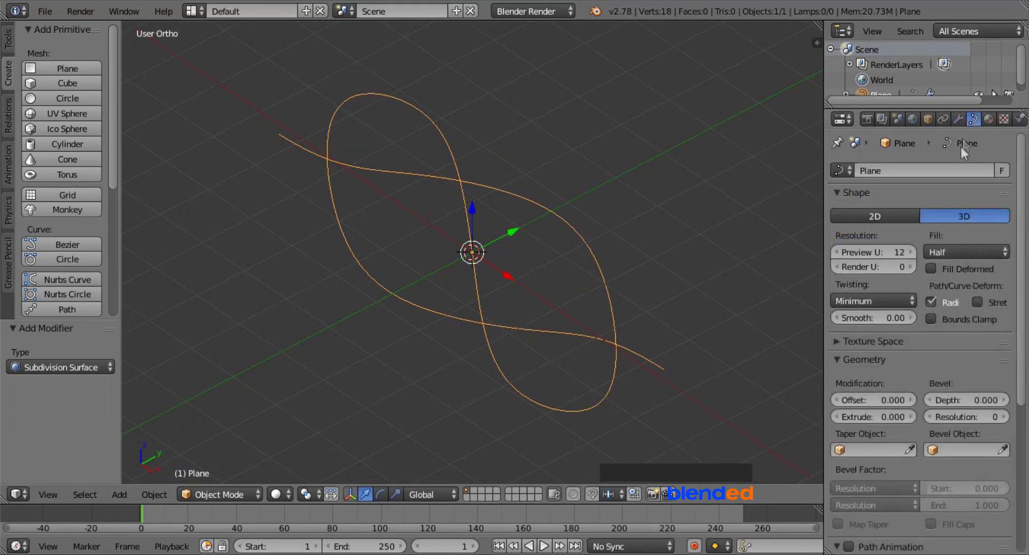
{"action": "left_click", "coordinate": [956, 247]}
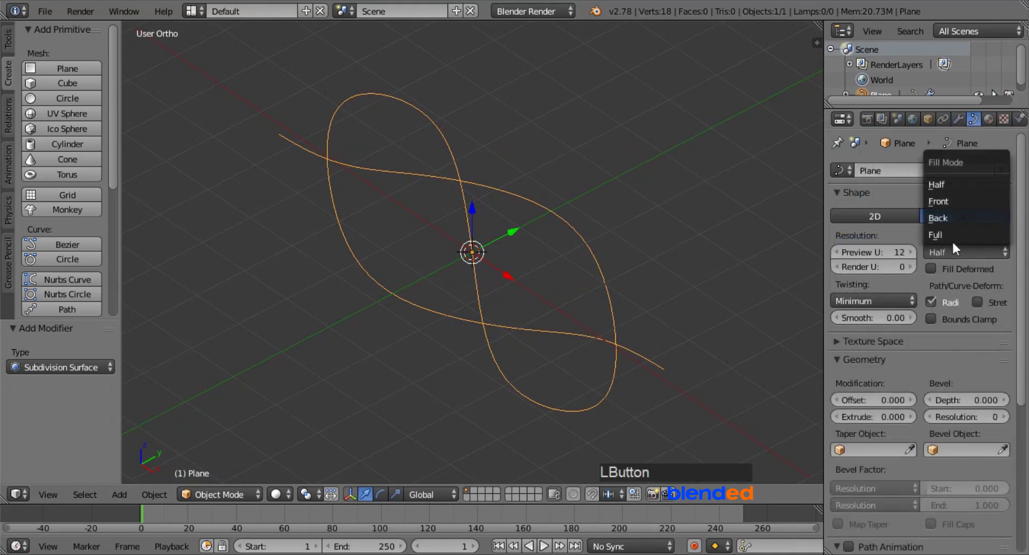
{"action": "left_click", "coordinate": [950, 235]}
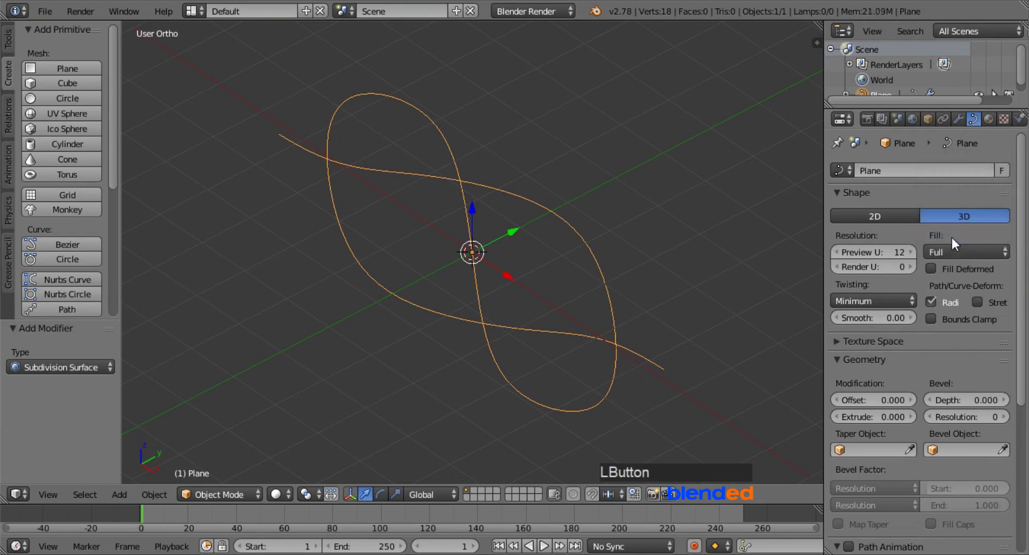
{"action": "left_click_drag", "start_coordinate": [940, 402], "coordinate": [1007, 401]}
{"action": "middle_click_drag", "start_coordinate": [536, 268], "coordinate": [429, 246]}
{"action": "left_click_drag", "start_coordinate": [1008, 401], "coordinate": [1009, 400]}
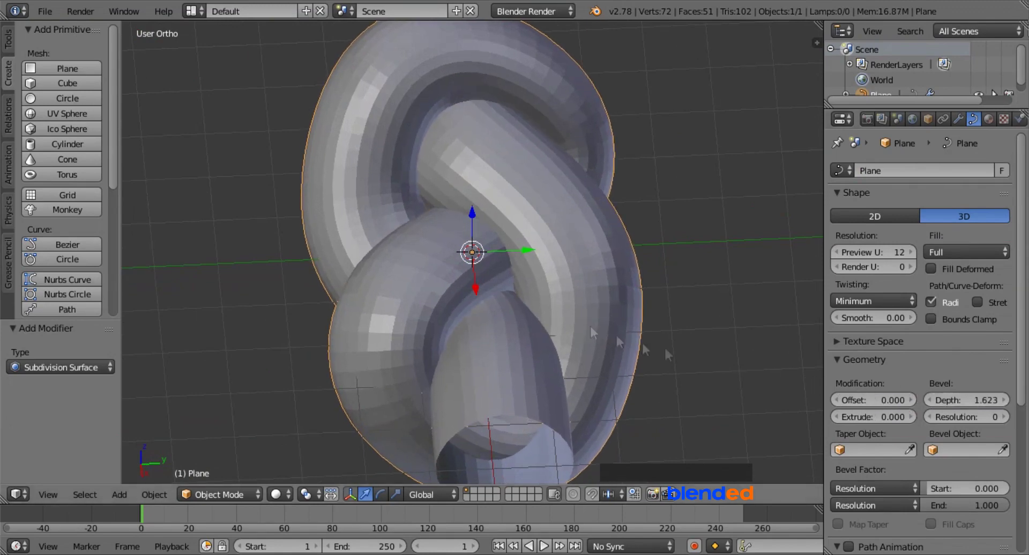
{"action": "middle_click_drag", "start_coordinate": [589, 326], "coordinate": [533, 249]}
{"action": "scroll", "coordinate": [533, 249], "scroll_direction": "down", "scroll_amount": 3}
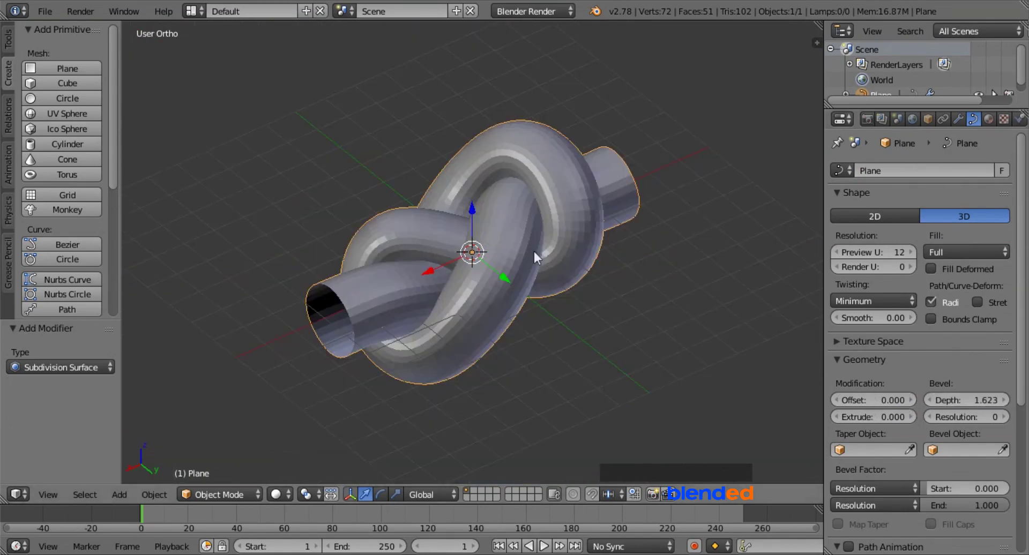
Step: Apply Smooth shading to the knot tube from the Tools tab
{"action": "left_click", "coordinate": [9, 35]}
{"action": "left_click", "coordinate": [34, 249]}
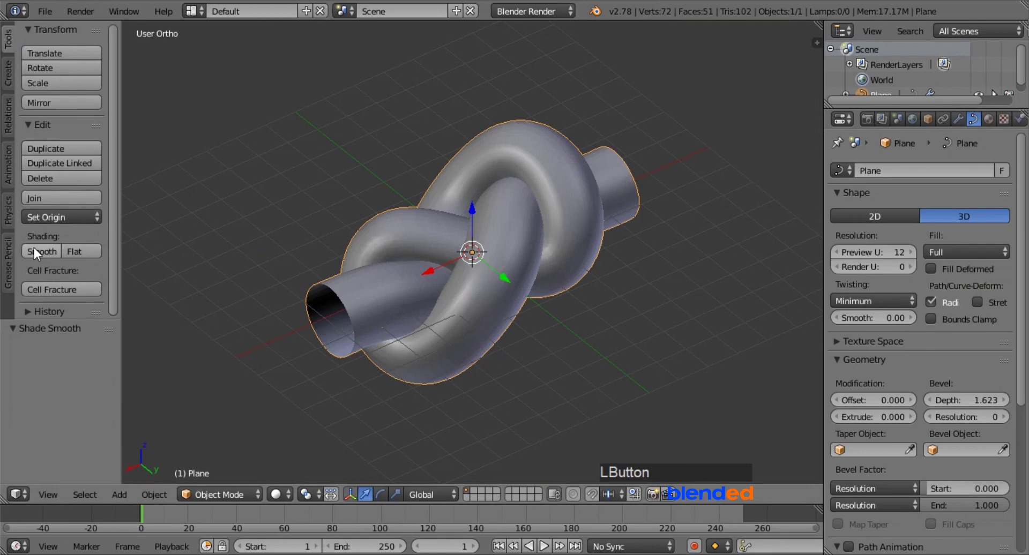
{"action": "scroll", "coordinate": [242, 230], "scroll_direction": "down", "scroll_amount": 3}
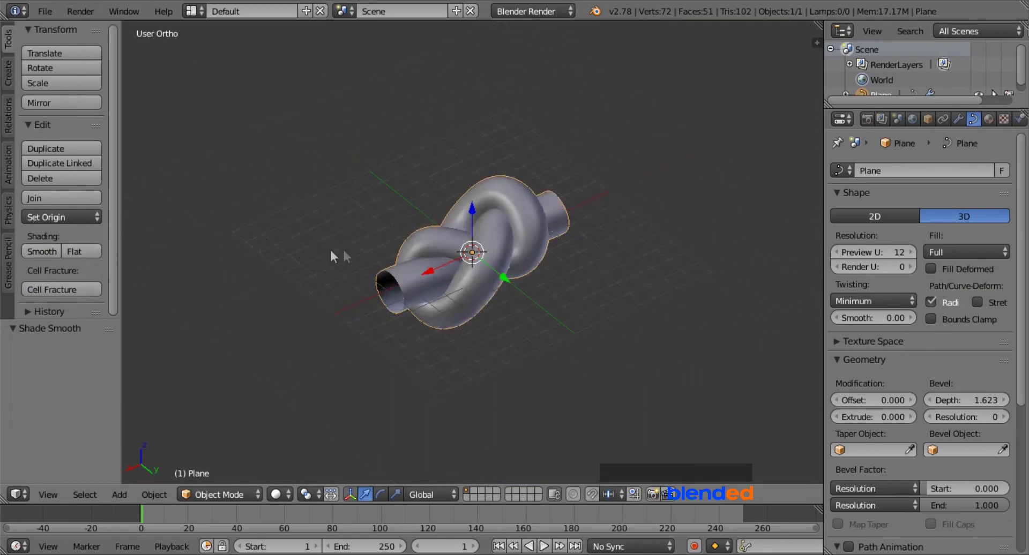
{"action": "middle_click_drag", "start_coordinate": [320, 223], "coordinate": [546, 230]}
{"action": "scroll", "coordinate": [558, 263], "scroll_direction": "up", "scroll_amount": 2}
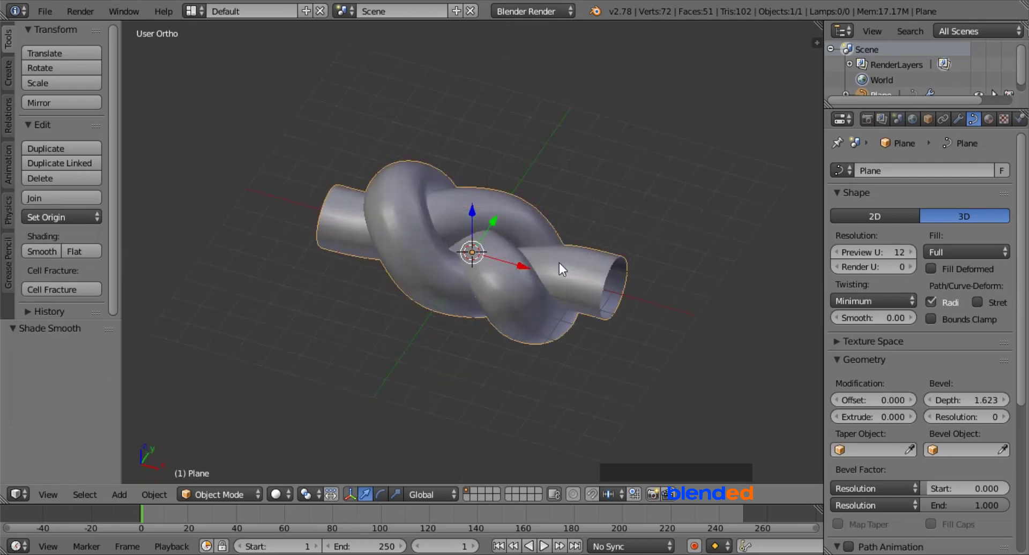
{"action": "middle_click_drag", "start_coordinate": [612, 285], "coordinate": [509, 225], "text": "shift"}
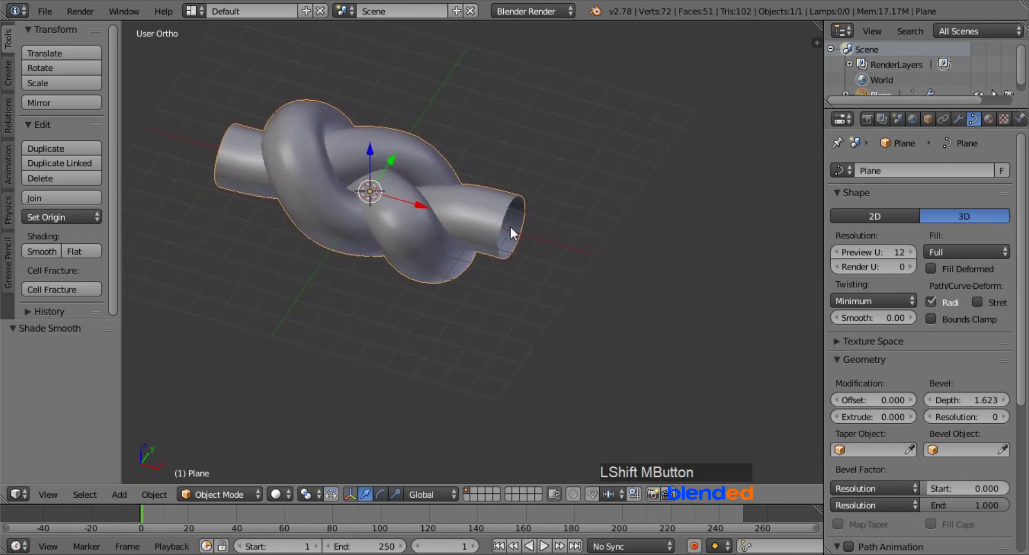
Step: Extrude new points from the knot's end vertex, curving it down and back left into a hook
{"action": "key", "text": "Tab"}
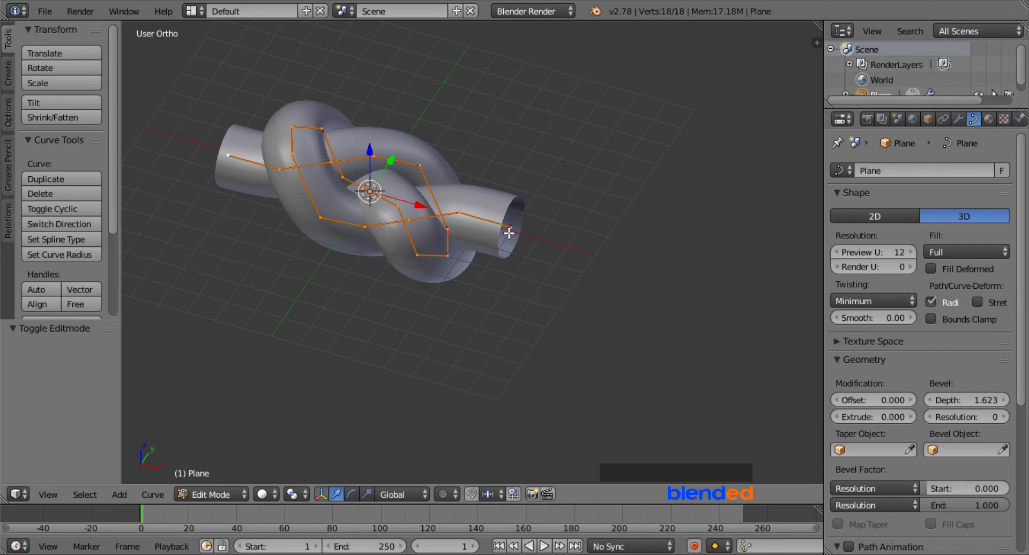
{"action": "right_click", "coordinate": [508, 229]}
{"action": "scroll", "coordinate": [515, 256], "scroll_direction": "down", "scroll_amount": 3}
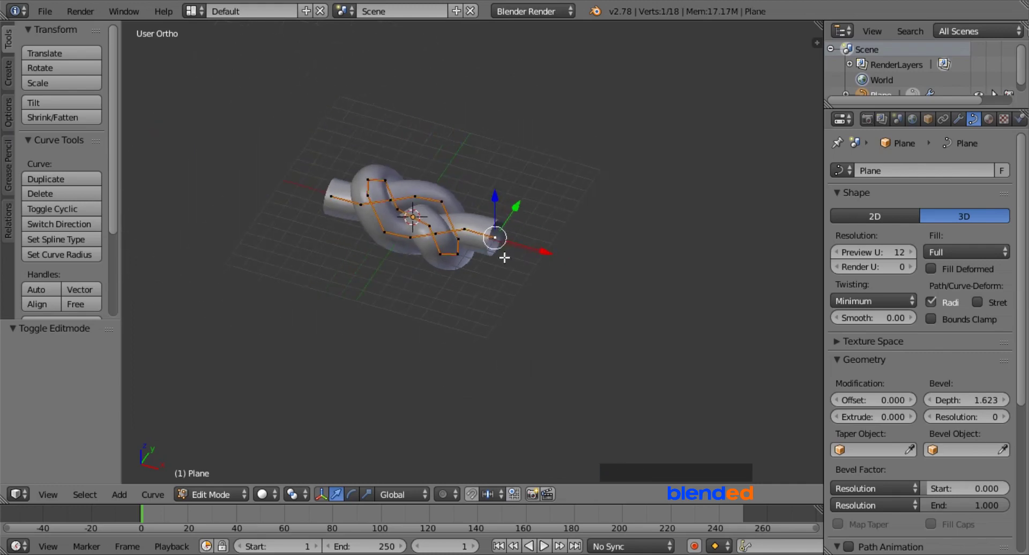
{"action": "key", "text": "e"}
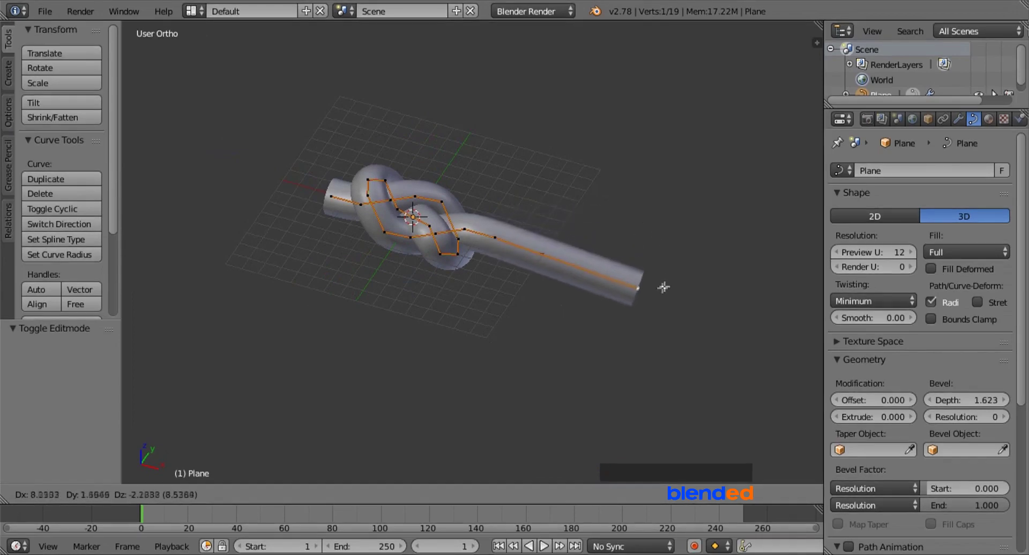
{"action": "left_click", "coordinate": [594, 243]}
{"action": "key", "text": "e"}
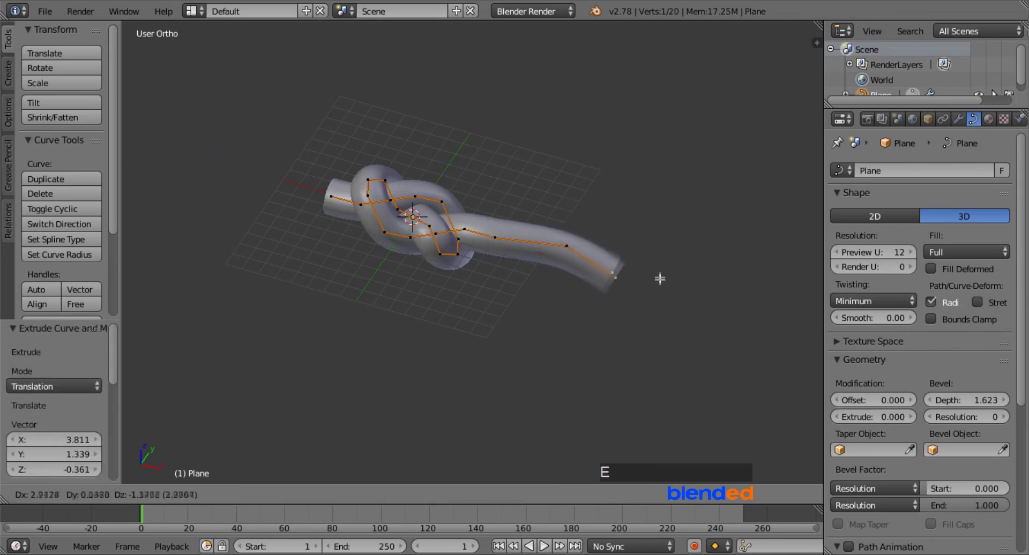
{"action": "left_click", "coordinate": [584, 343]}
{"action": "key", "text": "e"}
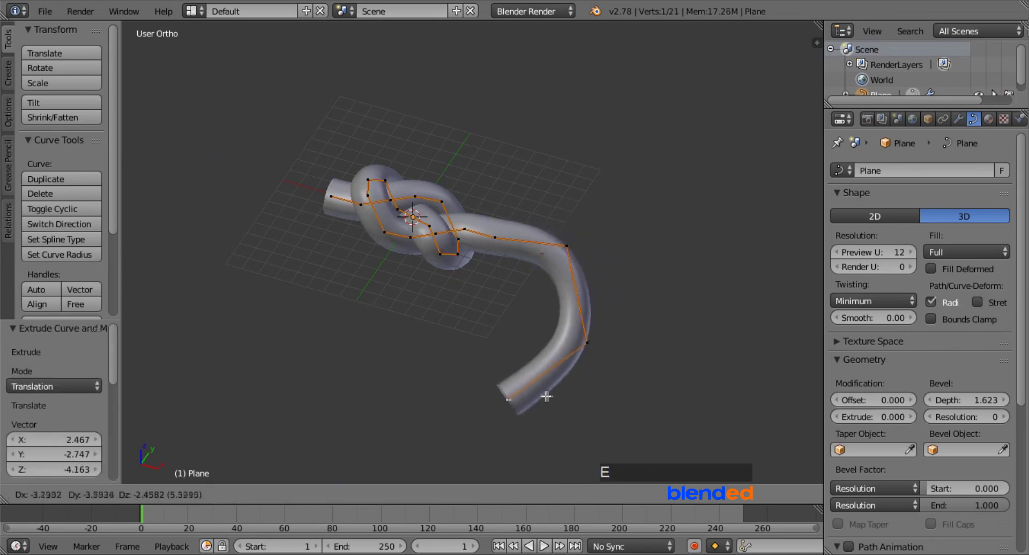
{"action": "left_click", "coordinate": [509, 386]}
{"action": "key", "text": "e"}
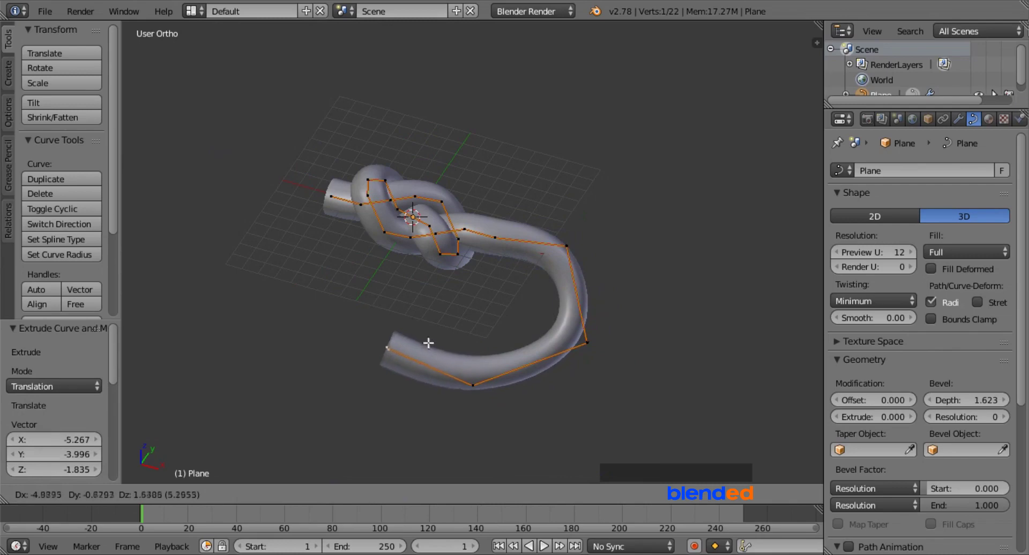